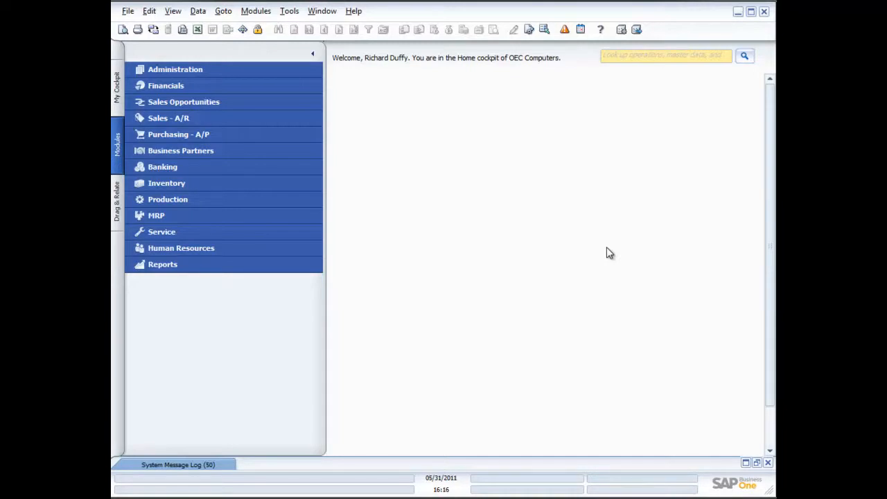
Step: Open the Incoming Payments form in the Banking module
left_click(172, 170)
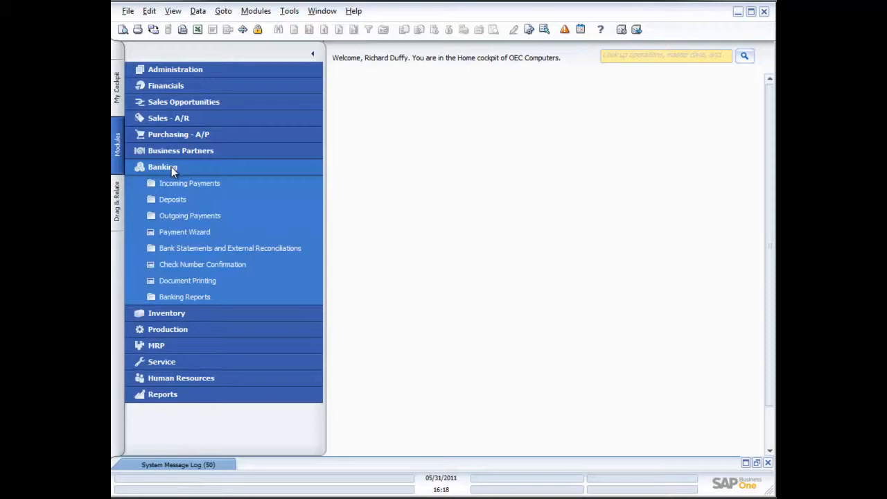
left_click(182, 183)
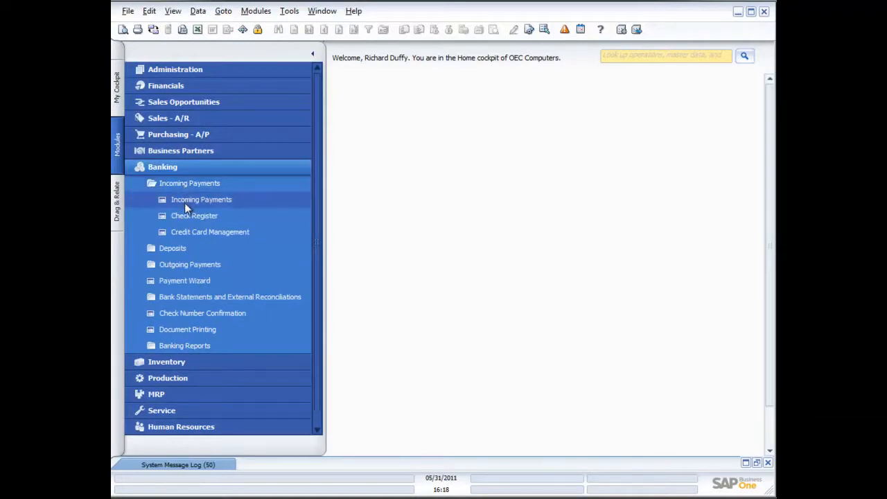
left_click(185, 201)
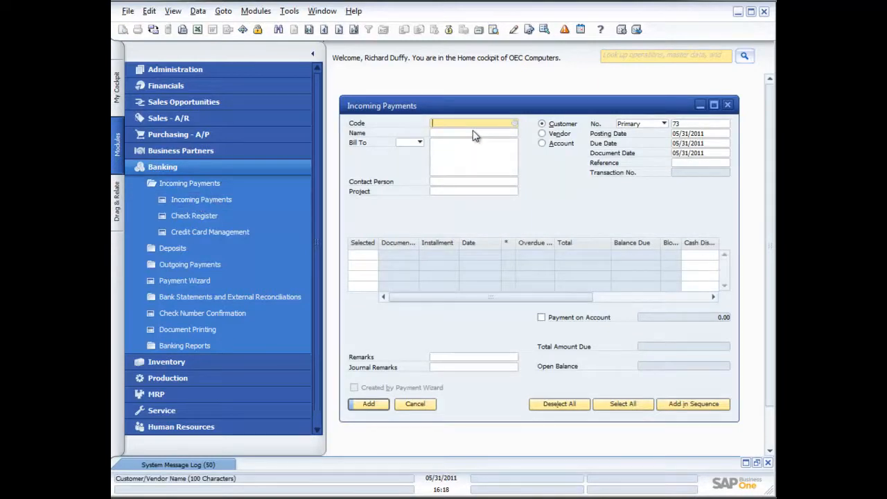
Step: Set the incoming payment type to Customer and choose Earthshaker Corporation as the paying business partner
left_click(543, 145)
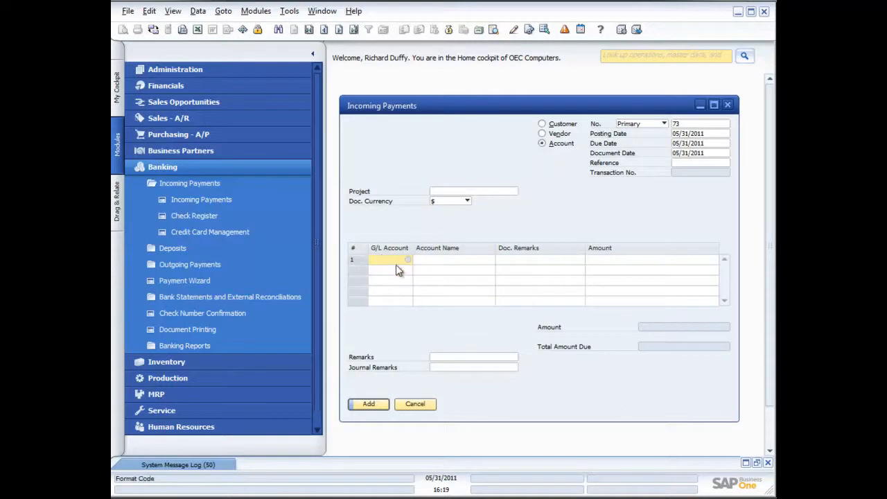
left_click(543, 124)
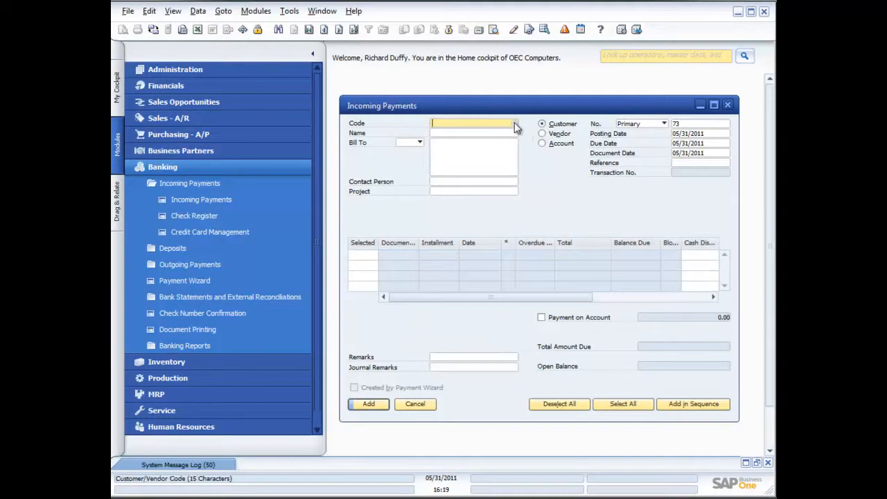
left_click(516, 125)
left_click(447, 269)
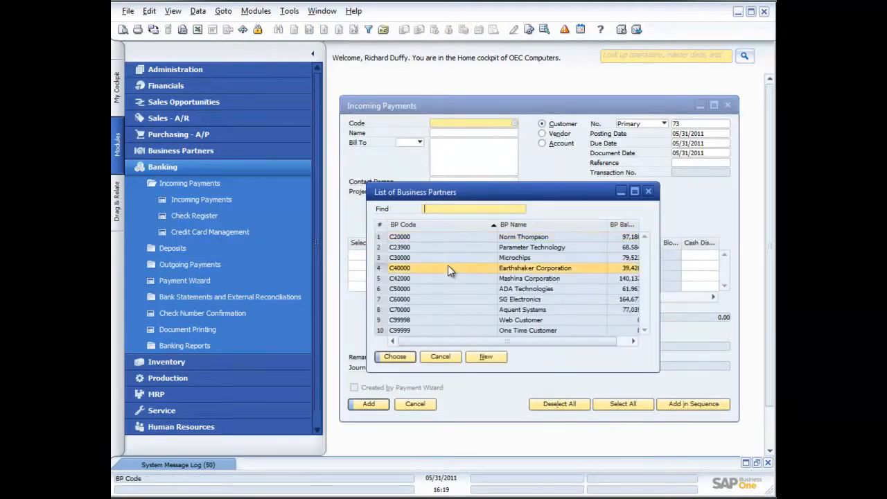
double_click(448, 269)
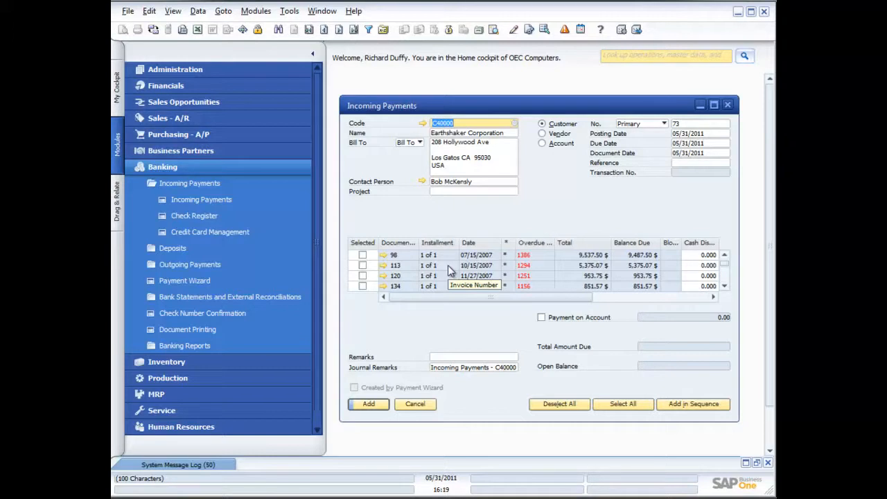
Step: Select the first four open invoices, dated 07/15/2007 to 02/28/2008, for payment
left_click(362, 255)
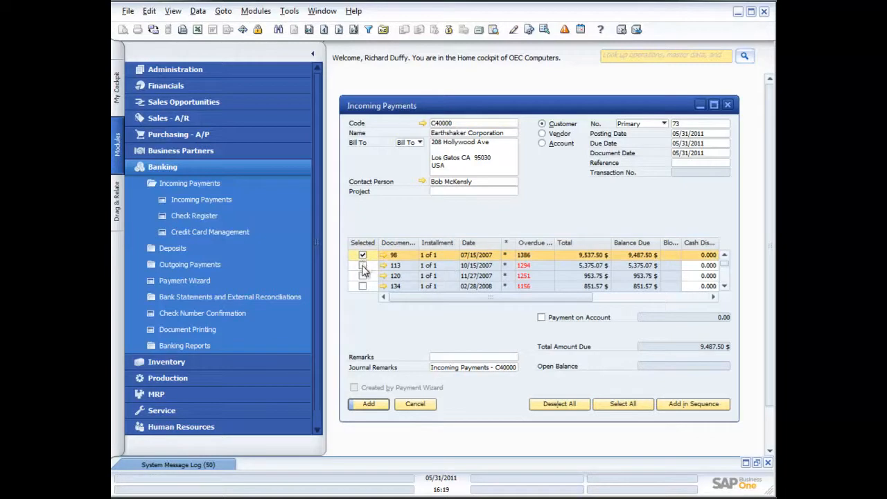
left_click(363, 267)
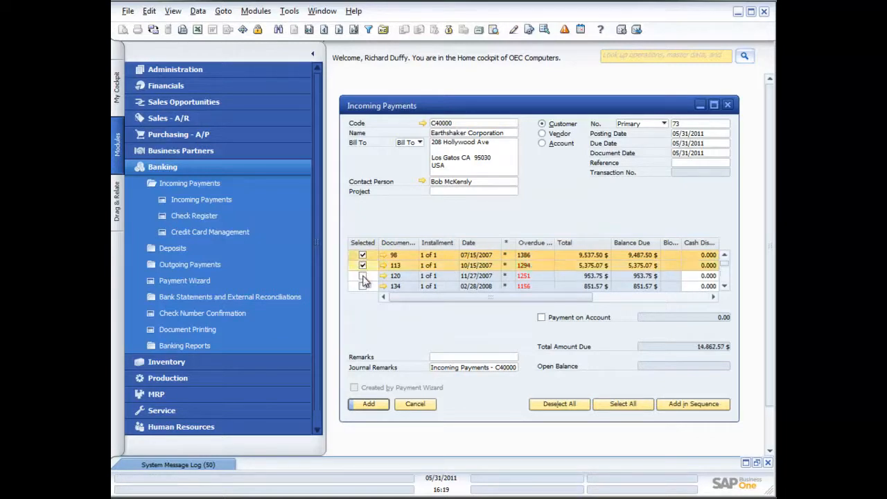
left_click(363, 276)
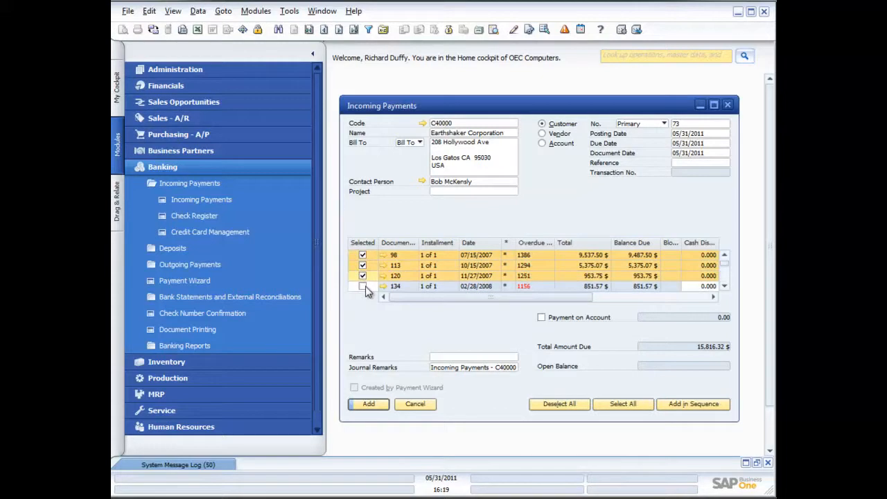
left_click(363, 287)
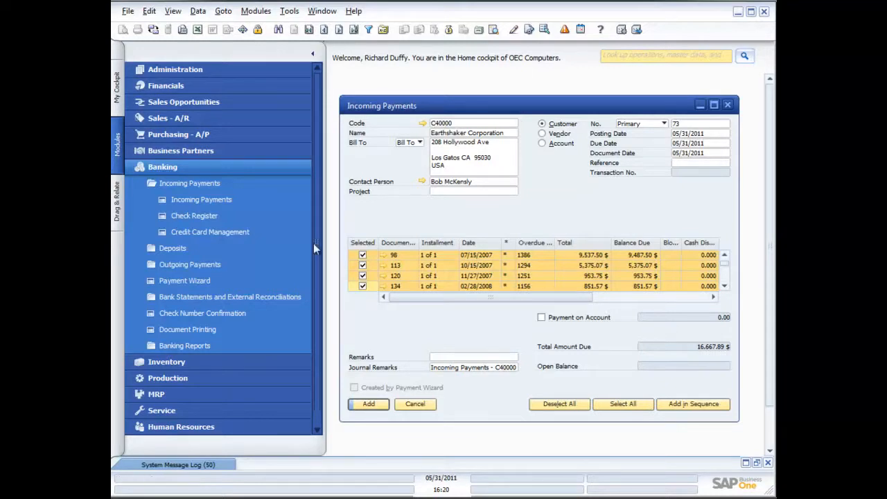
Step: Deselect the first four invoices in the payment's document list
left_click(362, 255)
left_click(362, 265)
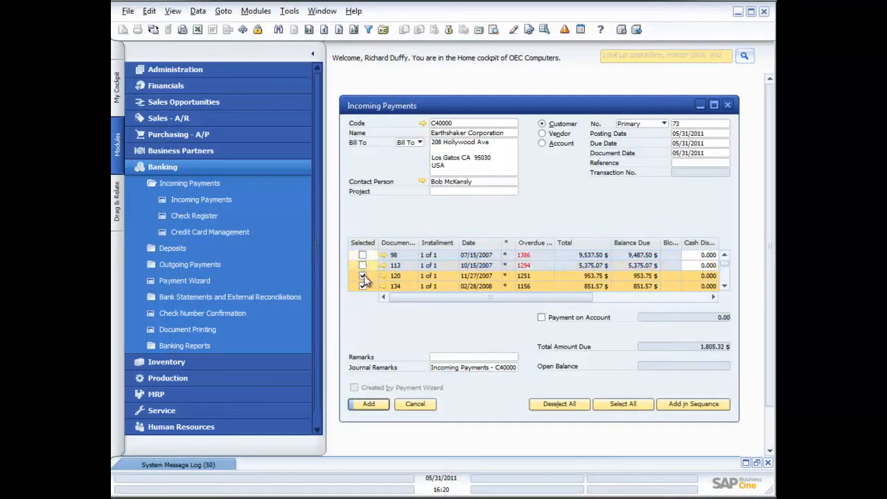
left_click(362, 276)
left_click(362, 286)
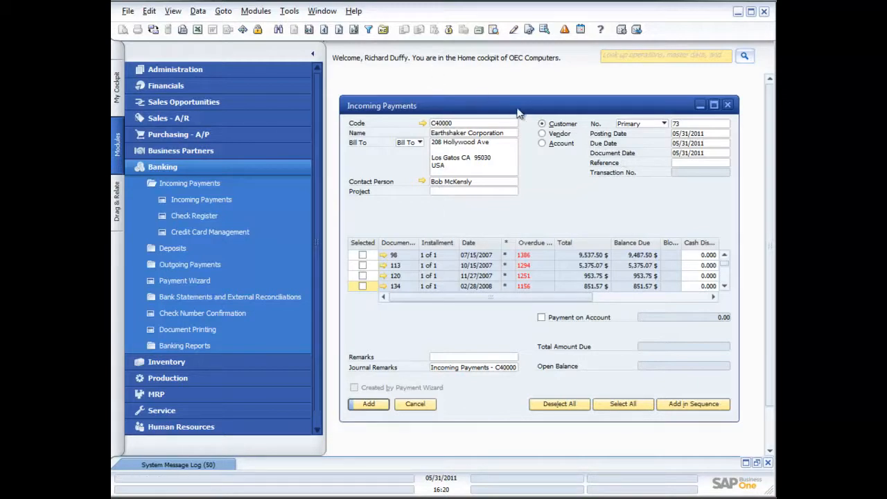
Step: Open the payment means and review the cash, credit card, bank transfer and check options
left_click(449, 32)
left_click_drag(549, 186, 478, 160)
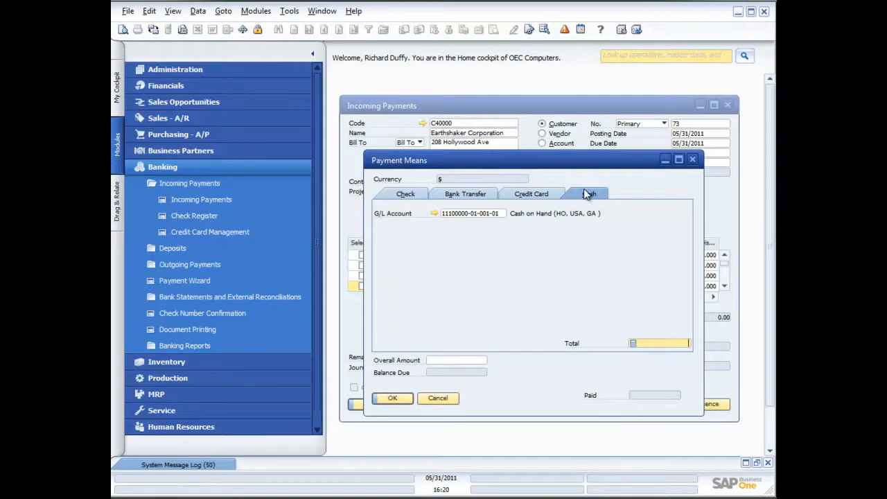
left_click(541, 198)
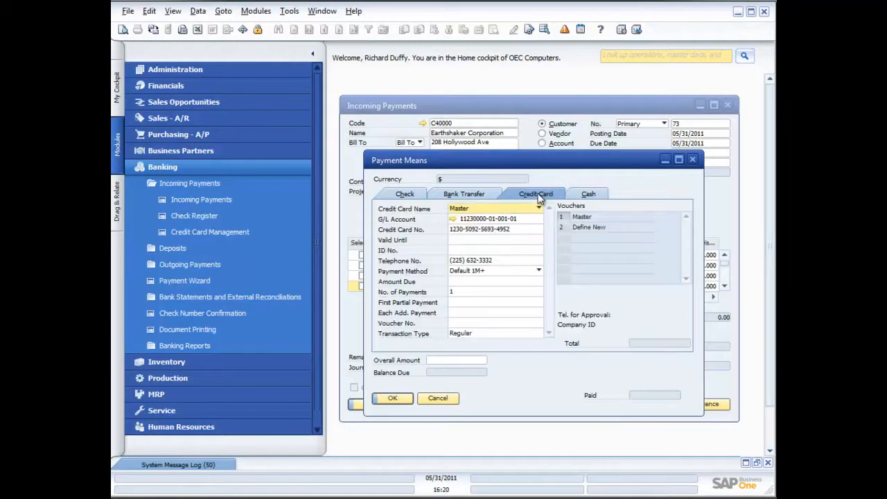
left_click(467, 199)
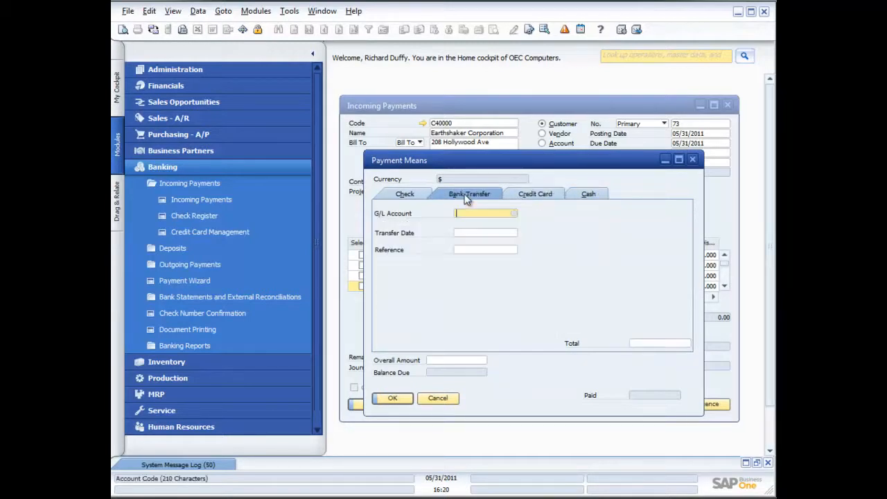
left_click(418, 199)
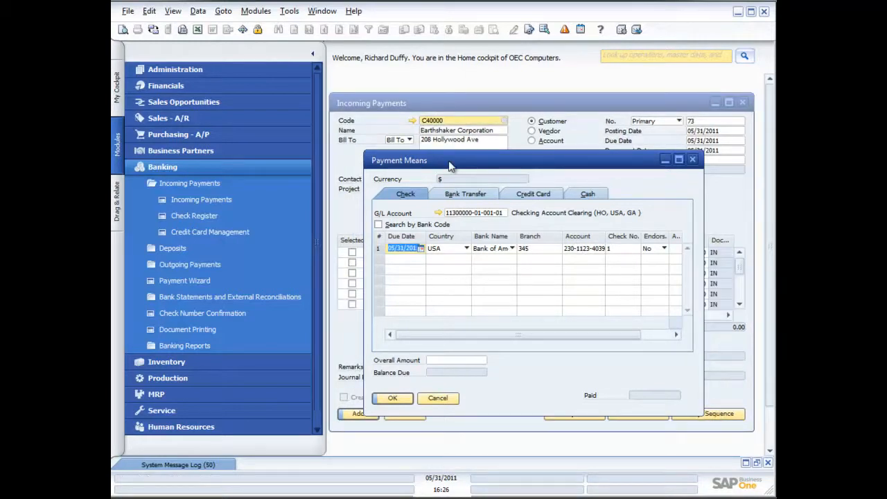
Step: Enter an amount of 20000 for the first check and confirm the payment means
left_click(669, 335)
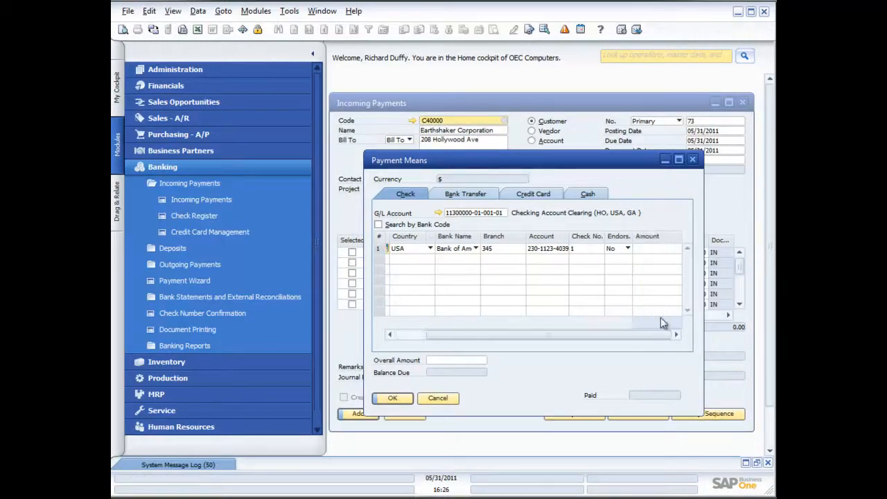
left_click(654, 249)
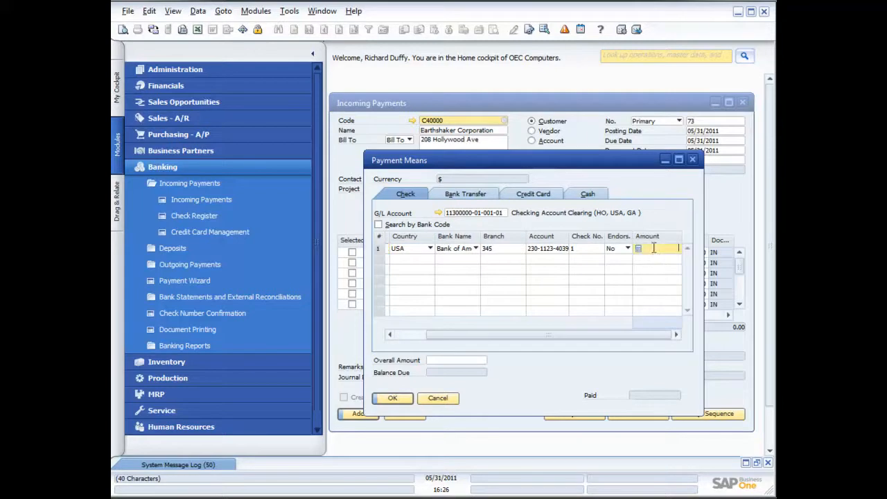
type("20000")
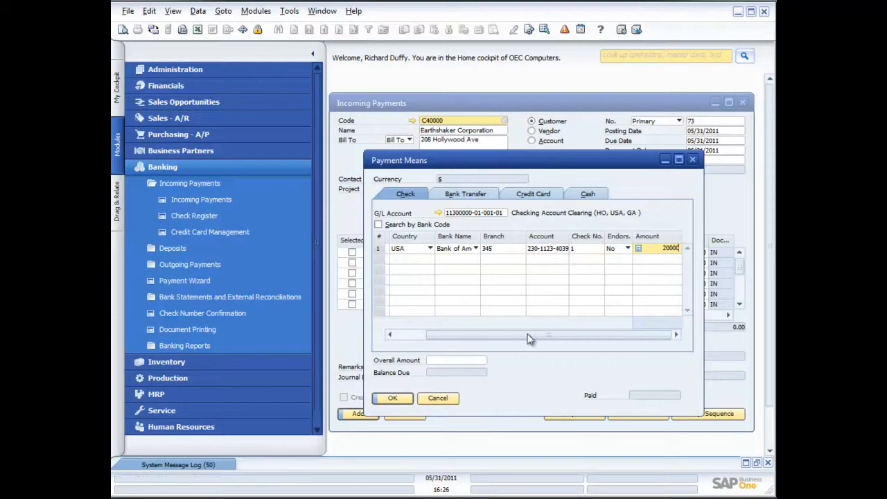
left_click_drag(466, 340, 435, 337)
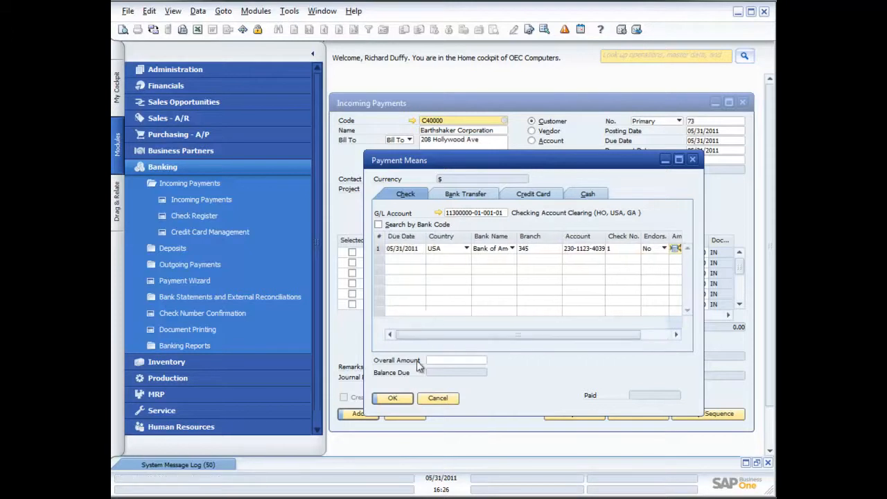
left_click(398, 400)
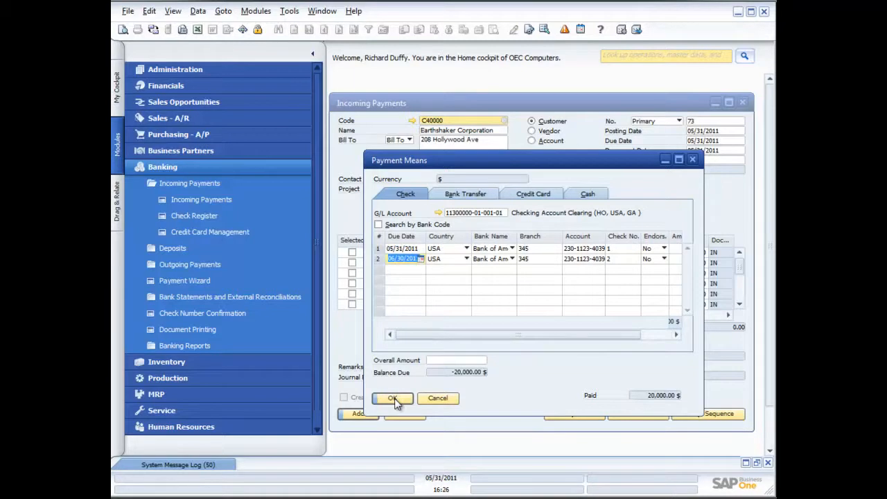
left_click(396, 400)
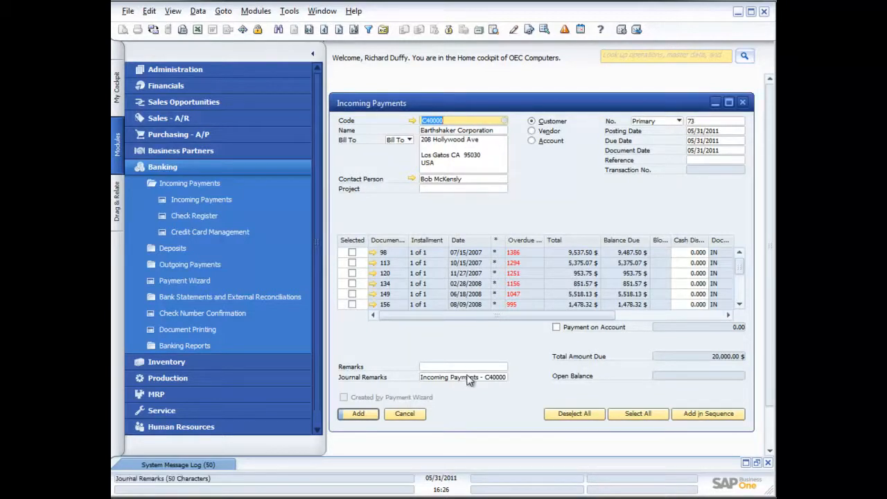
Step: Hide the main menu, and move and enlarge the Incoming Payments form to show more invoice rows and columns
left_click(313, 54)
left_click_drag(386, 102, 266, 82)
left_click_drag(634, 411, 767, 431)
left_click_drag(590, 75, 562, 80)
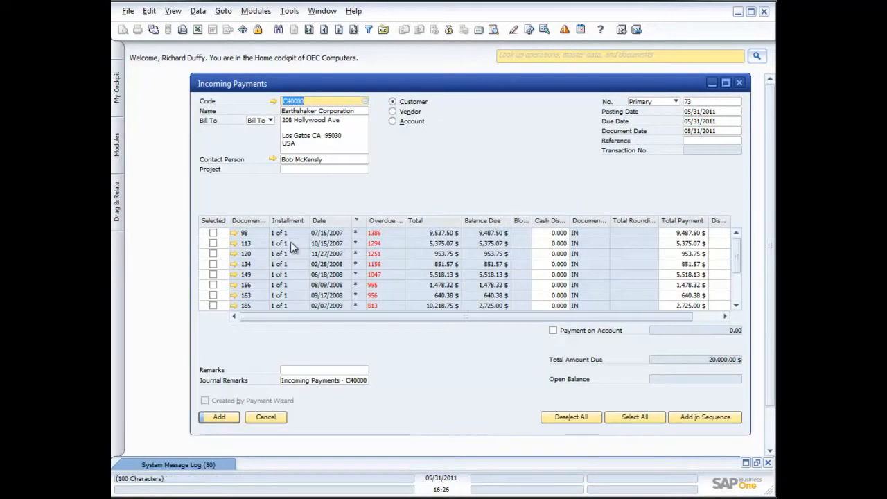
Step: Mark the four oldest invoices, from 07/15/2007 through 02/28/2008, as covered by the payment
left_click(213, 234)
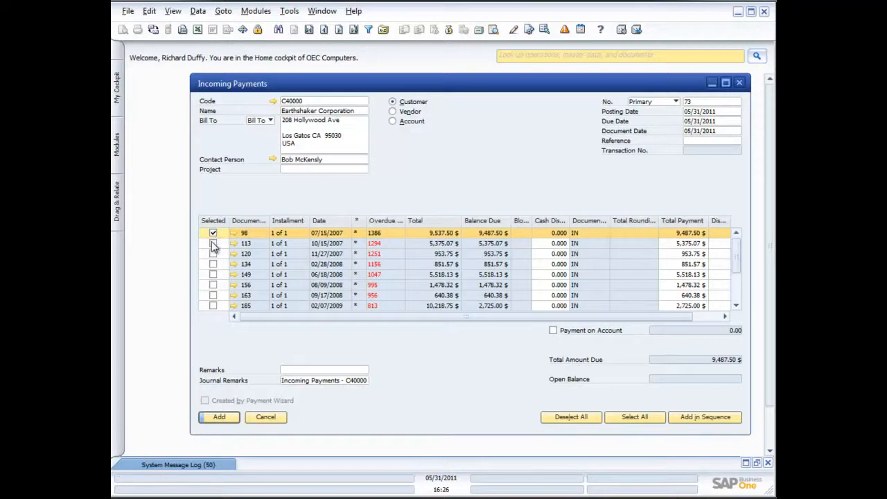
left_click(212, 243)
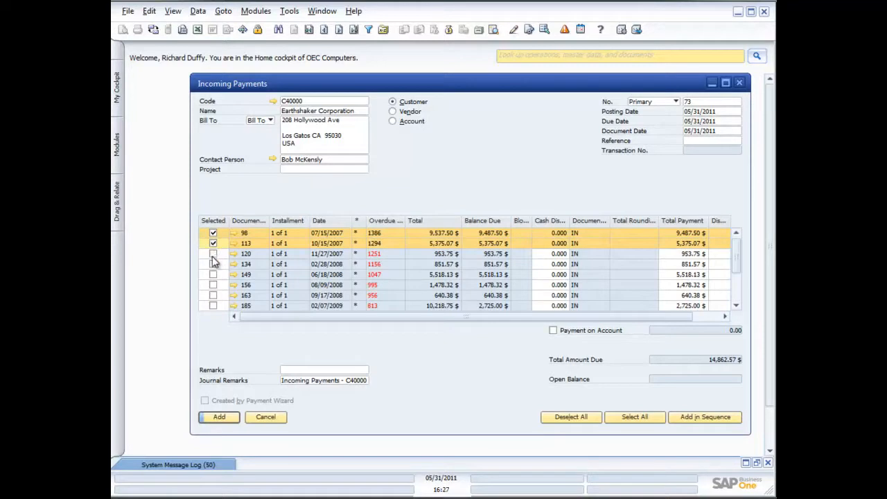
left_click(213, 253)
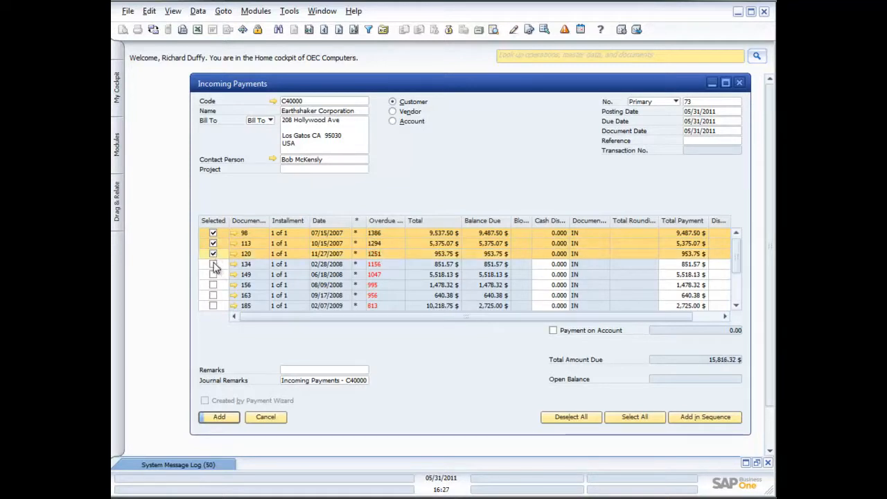
left_click(213, 264)
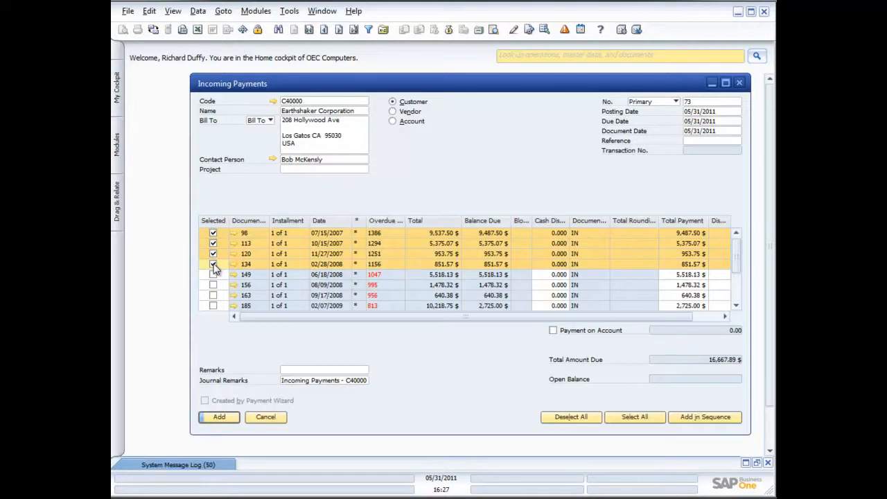
Step: Unmark the four oldest invoices covered by the payment
left_click(213, 264)
left_click(213, 254)
left_click(213, 244)
left_click(212, 234)
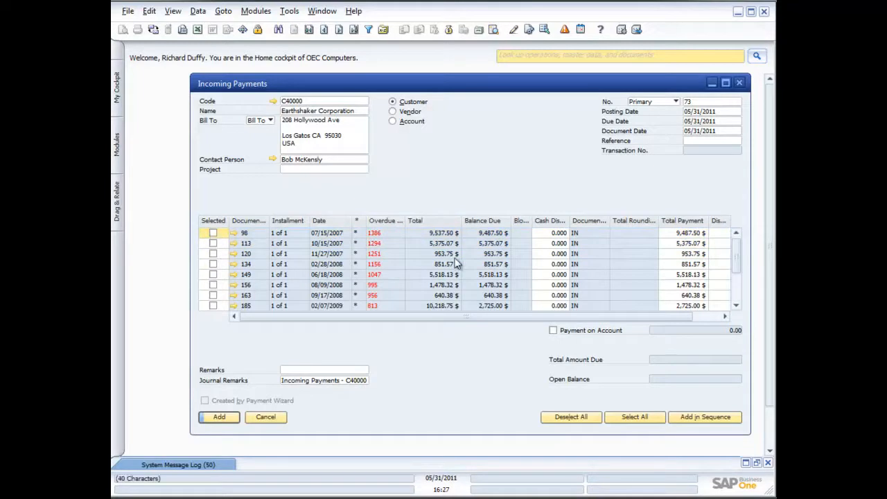
Step: Allocate the 20,000 $ payment to the open invoices with Add in Sequence
left_click(683, 233)
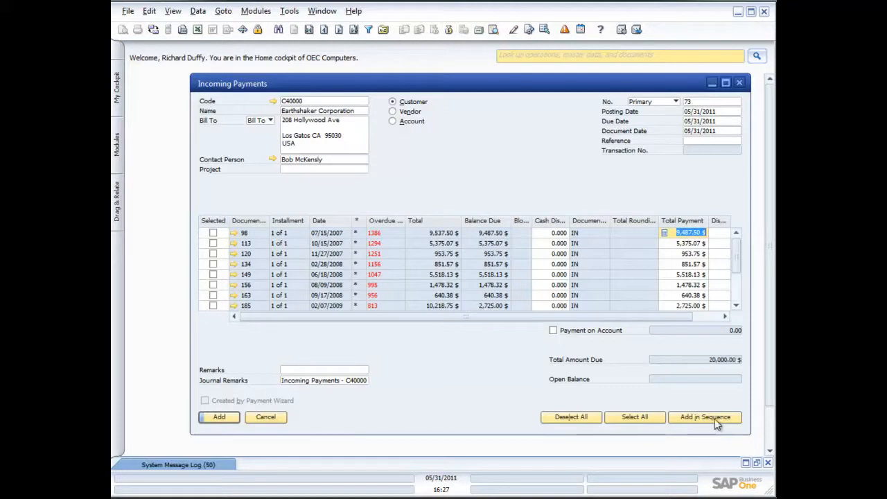
left_click(713, 419)
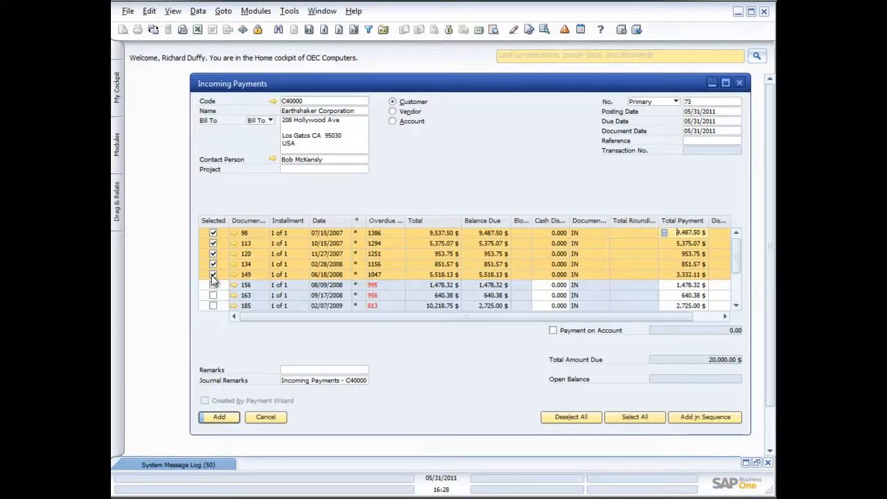
Step: Deselect the five allocated invoices, from 07/15/2007 through 06/18/2008
left_click(213, 233)
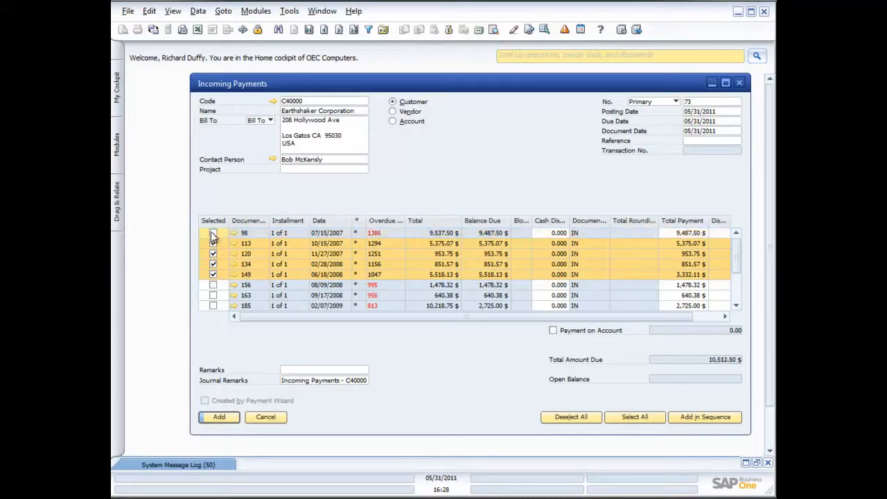
left_click(213, 244)
left_click(213, 253)
left_click(212, 265)
left_click(213, 274)
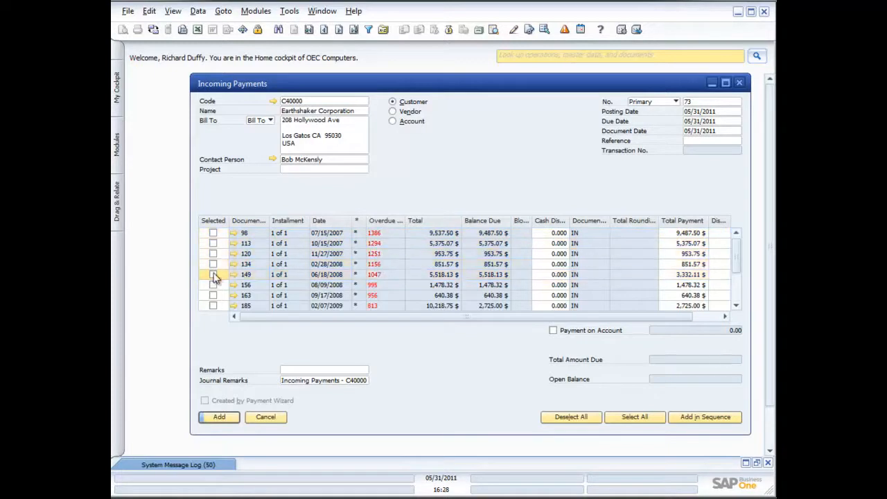
Step: Try recording the receipt as a Payment on Account
left_click(554, 331)
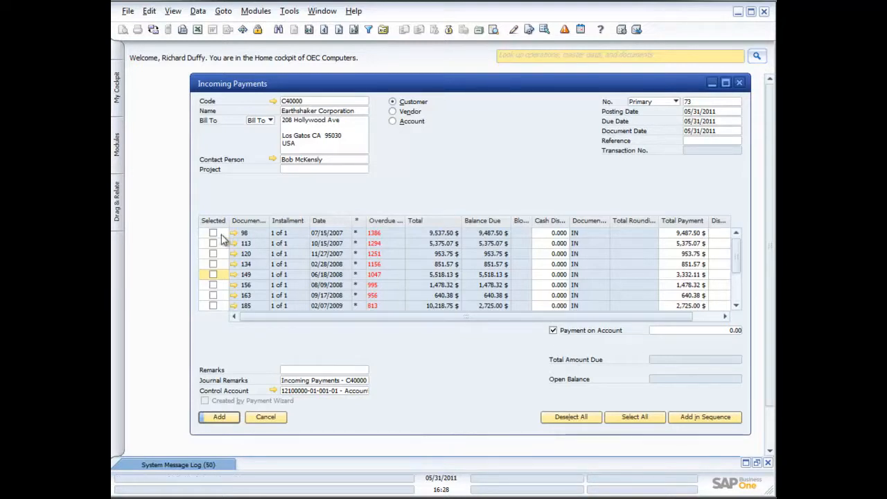
left_click(708, 416)
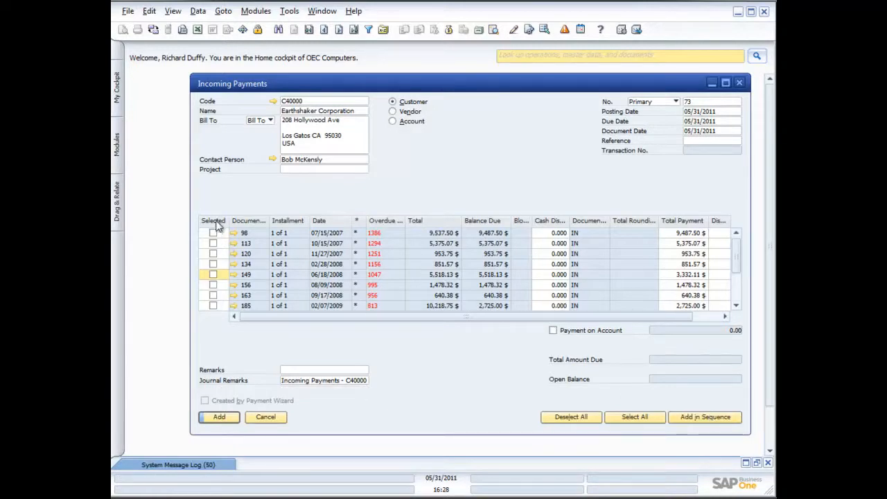
Step: Allocate the 20,000 $ payment to the open invoices with Add in Sequence and post the incoming payment
left_click(704, 416)
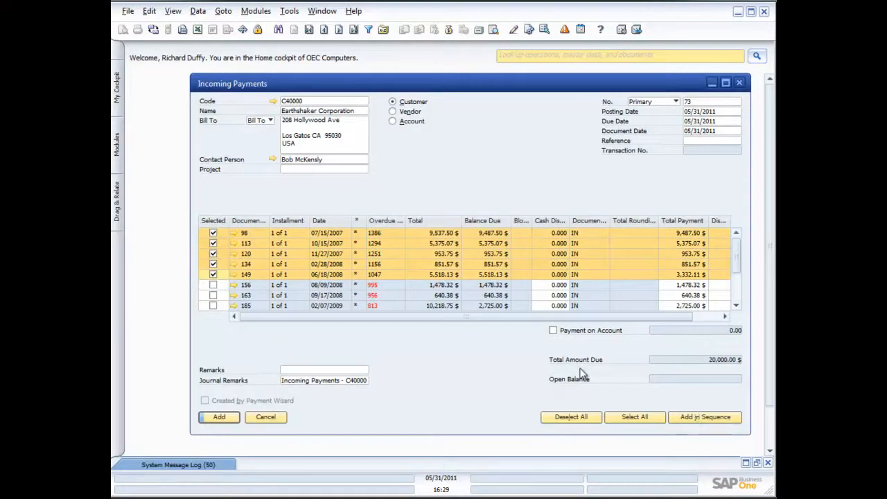
left_click(219, 418)
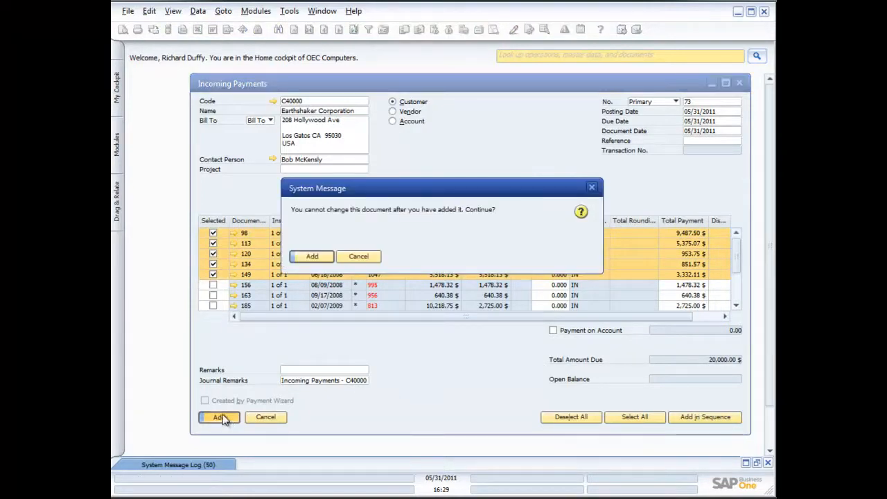
left_click(312, 258)
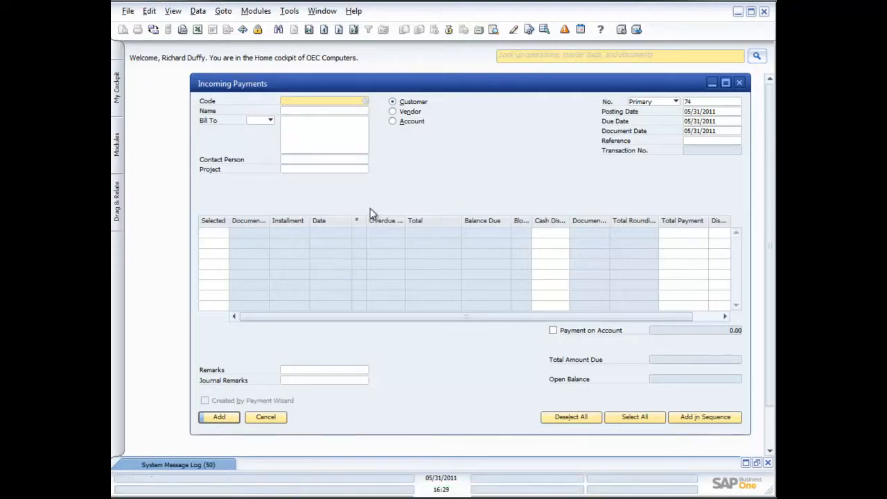
Step: Start an incoming payment for Earthshaker Corporation and enter 5,000 $ in cash as a payment means
left_click(365, 101)
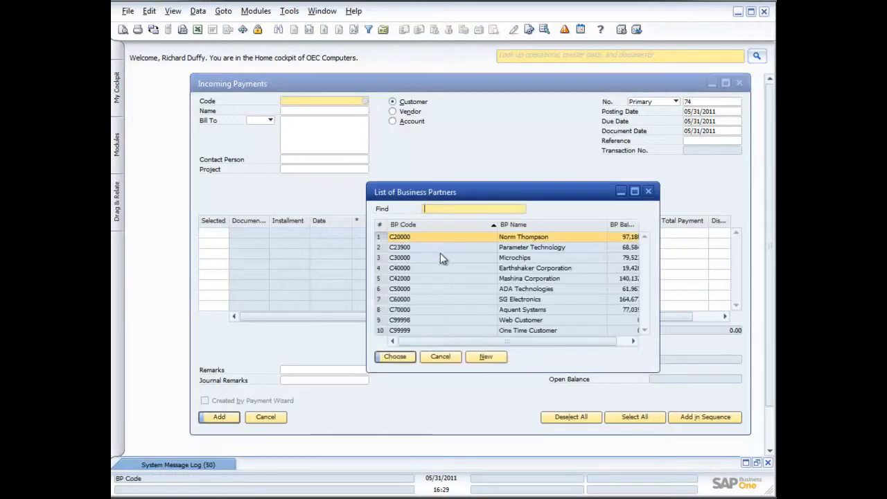
double_click(421, 268)
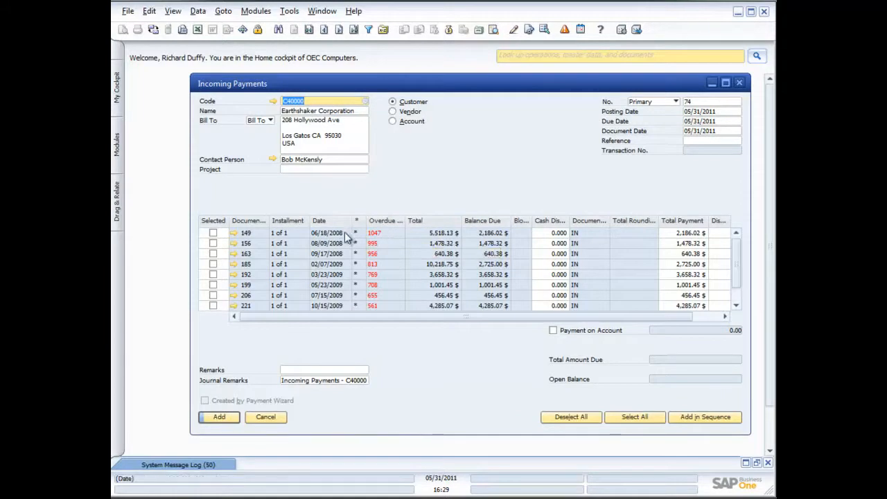
left_click(449, 29)
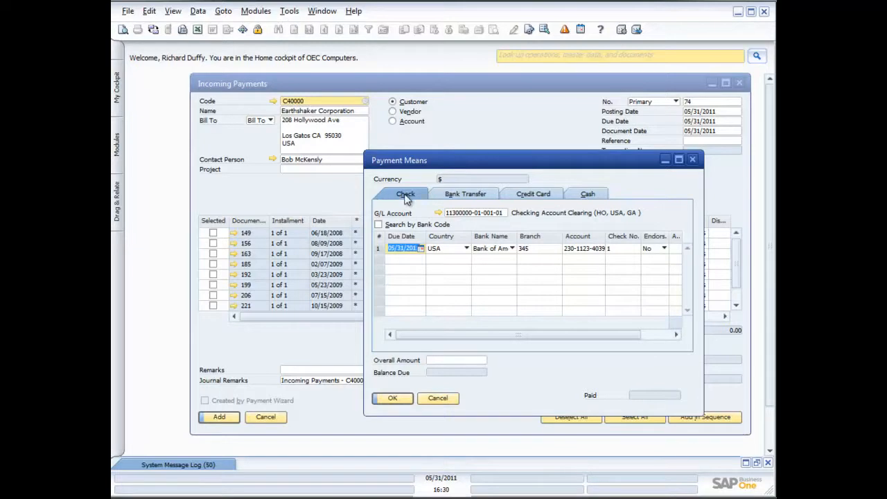
left_click(588, 196)
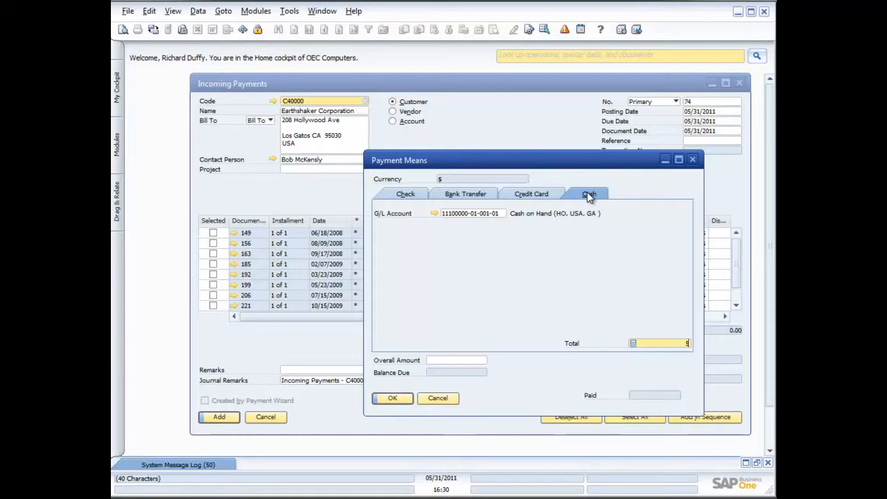
left_click(615, 240)
Step: Include a 5,000 $ check in the payment means and accept them
left_click(405, 195)
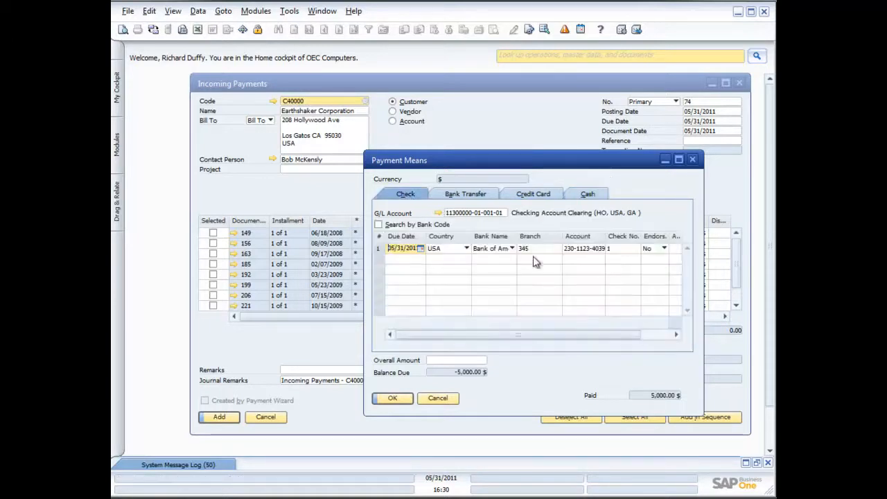
left_click(660, 342)
left_click(653, 247)
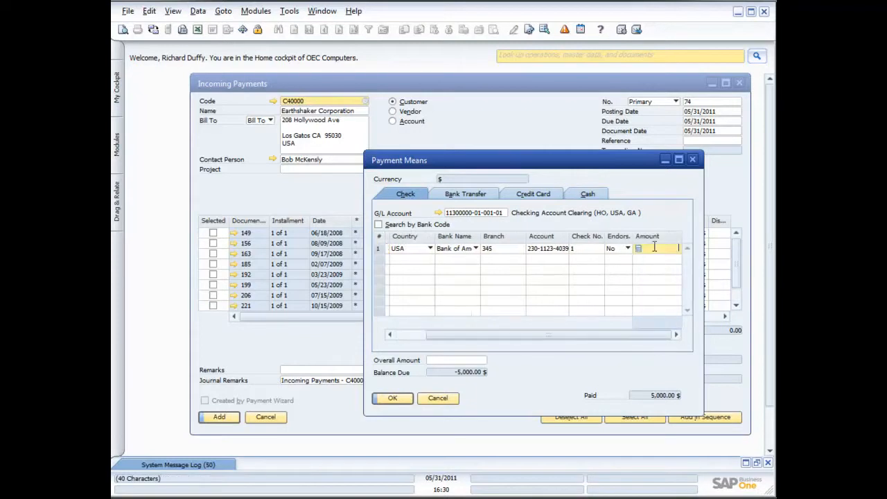
type("5000")
key("Tab")
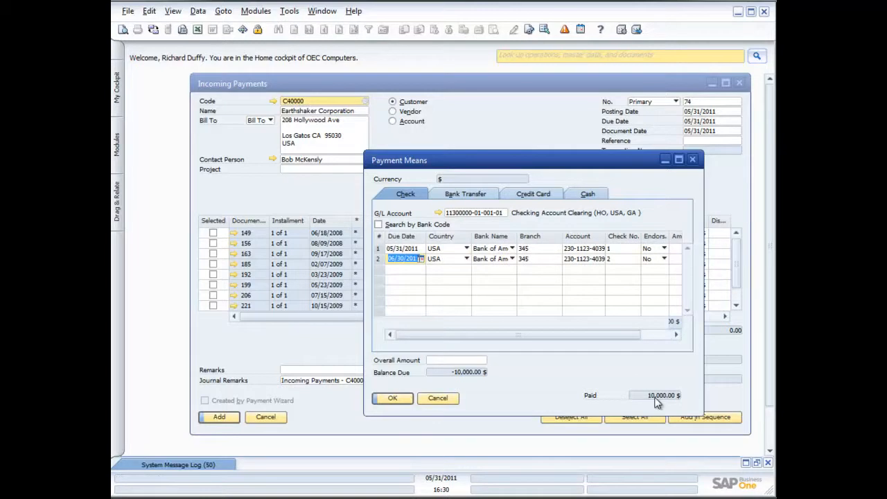
left_click(392, 399)
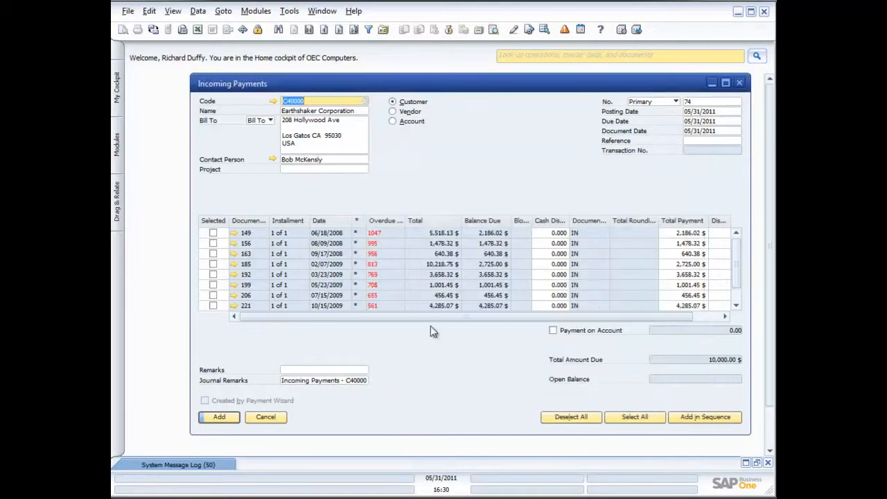
Step: Allocate the 10,000 $ payment with Add in Sequence, post it and close the Incoming Payments form
left_click(720, 419)
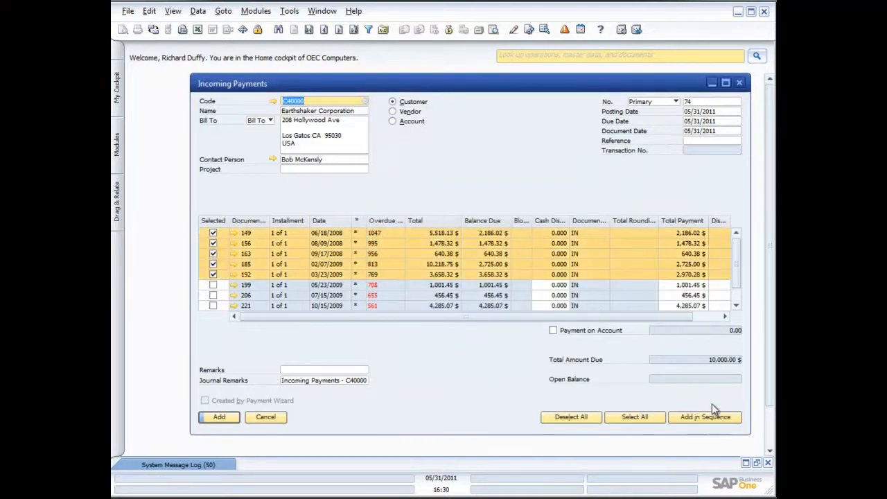
left_click_drag(660, 317, 693, 318)
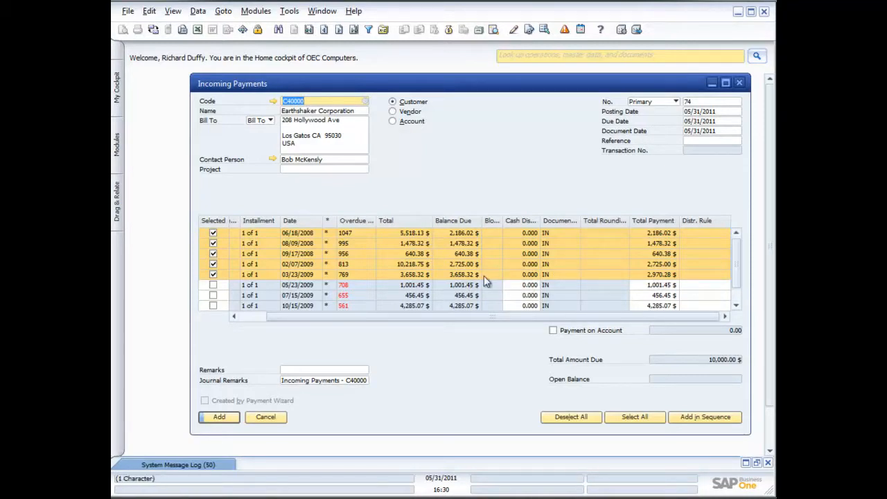
left_click(223, 418)
left_click(314, 255)
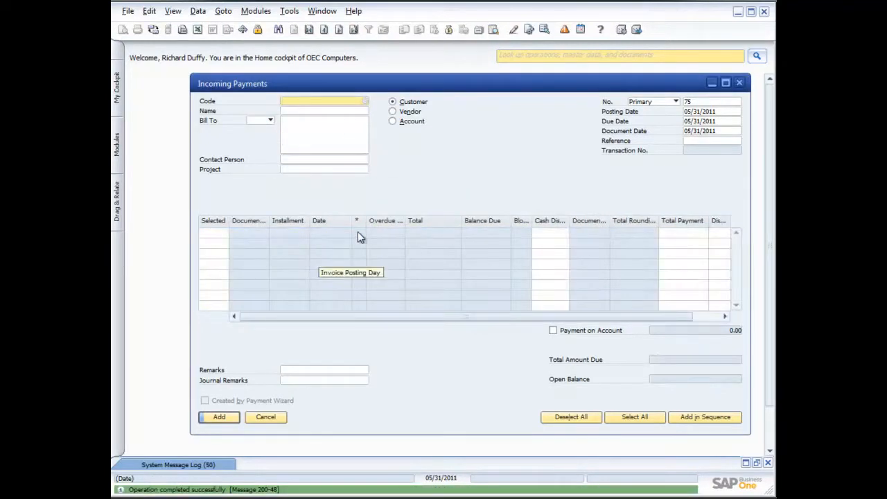
left_click(739, 83)
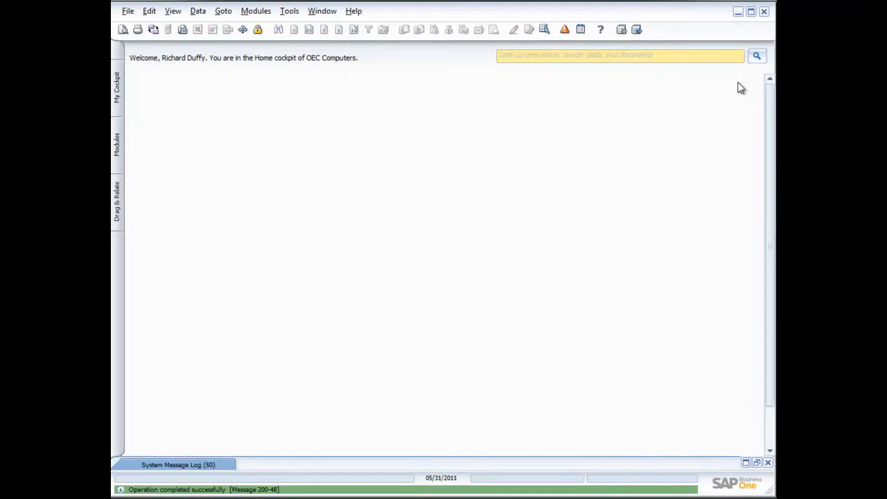
Step: Open a new bank deposit from the Banking module and enlarge its form to show more check details
left_click(117, 147)
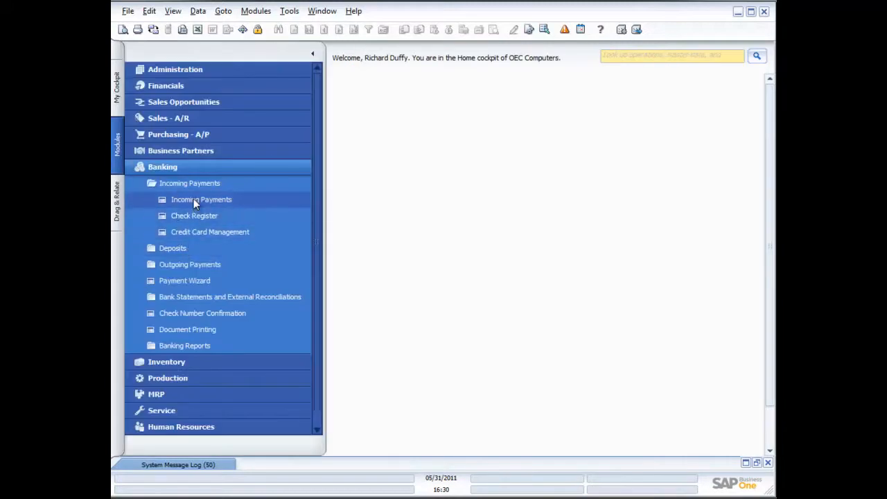
left_click(165, 247)
left_click(188, 266)
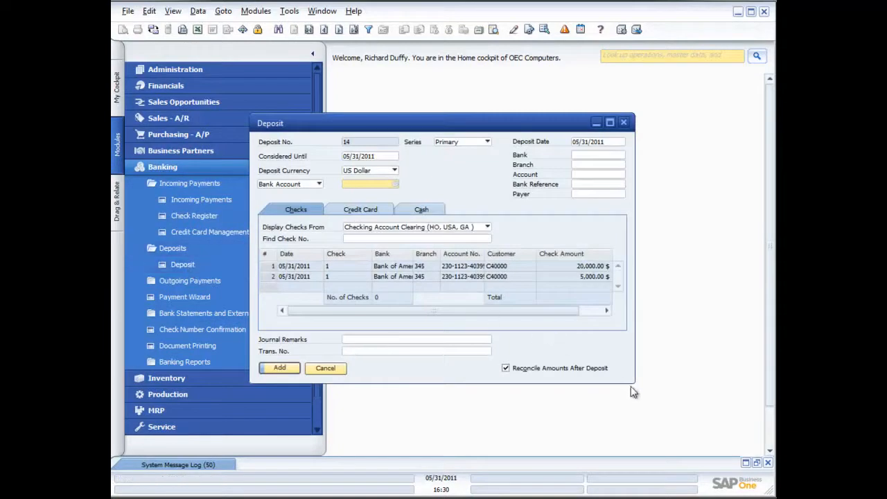
left_click_drag(633, 382, 731, 413)
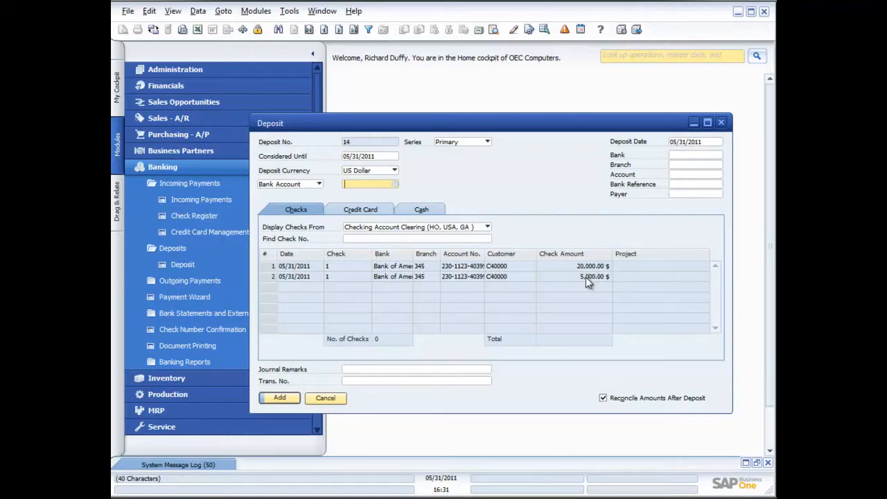
Step: Look over the deposit's cash, credit card and check sections
left_click(425, 211)
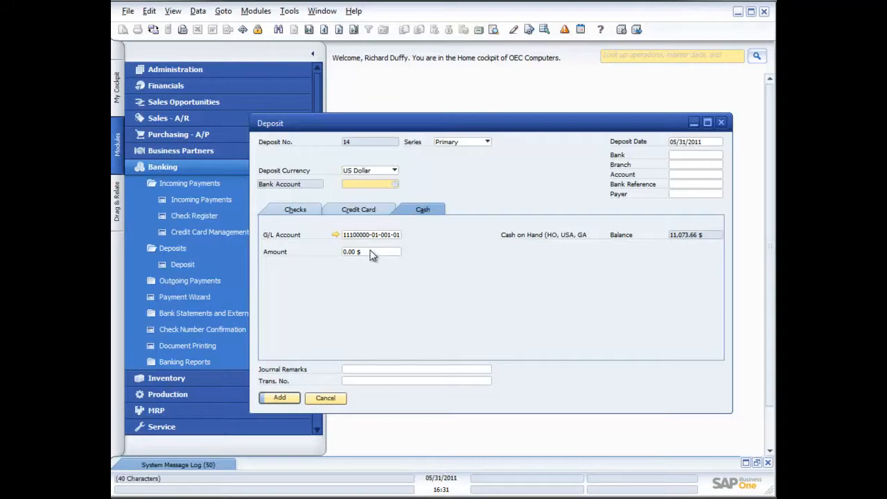
left_click(375, 209)
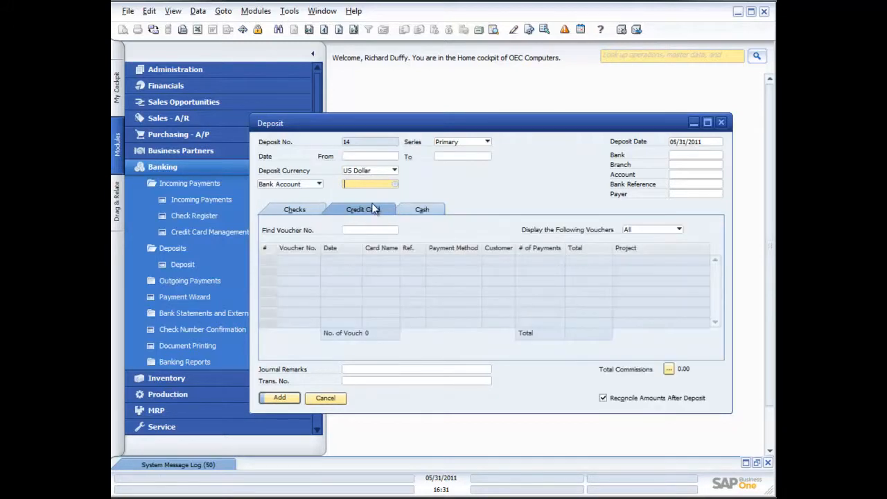
left_click(308, 210)
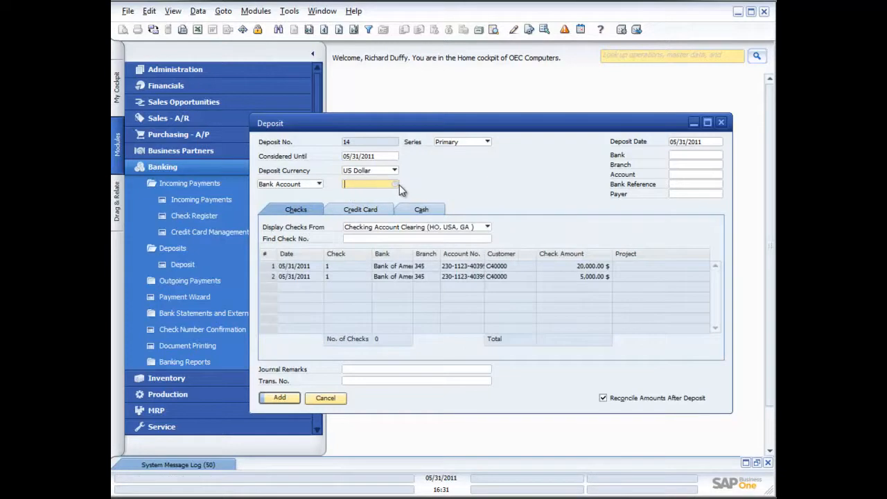
Step: Choose Cash at Bank - Checking as the deposit's bank account and review the cash section
left_click(397, 184)
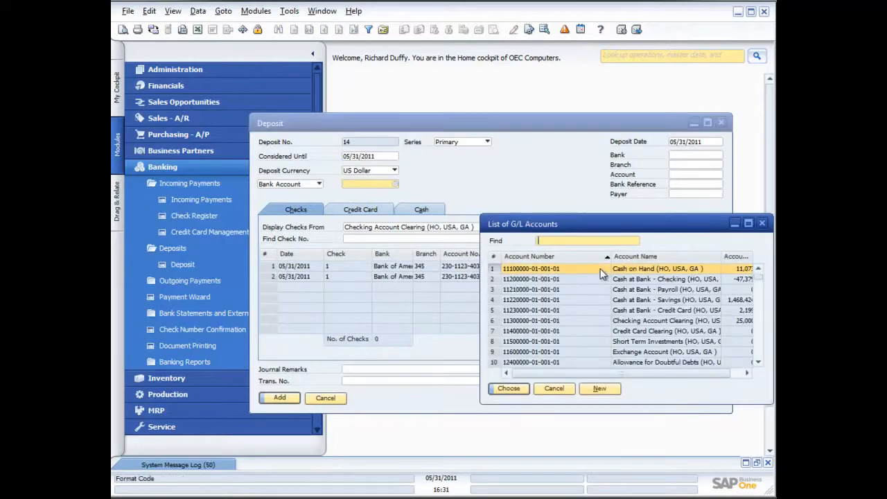
double_click(609, 280)
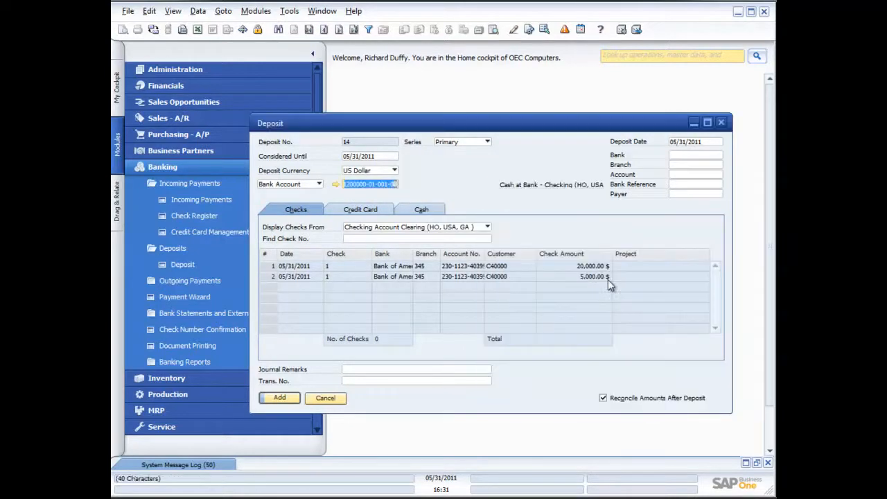
left_click(427, 209)
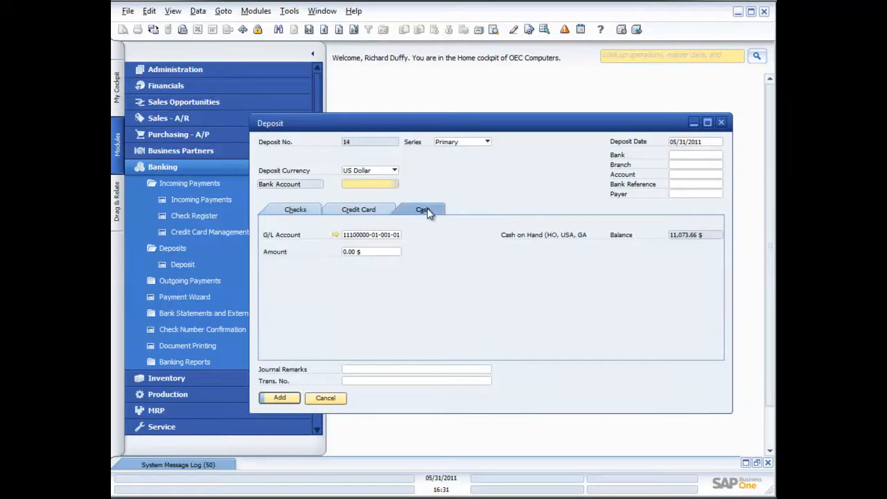
left_click(305, 210)
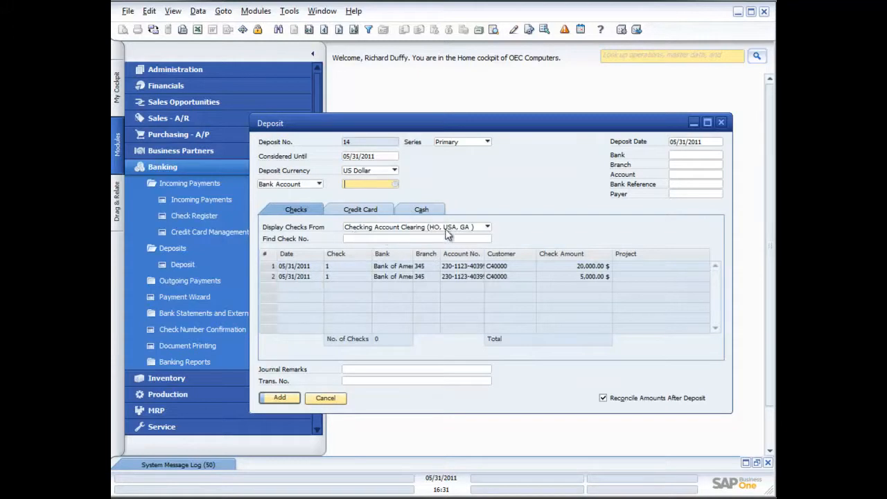
Step: Reselect Cash at Bank - Checking for the check deposit and look at the bank and branch details
left_click(395, 184)
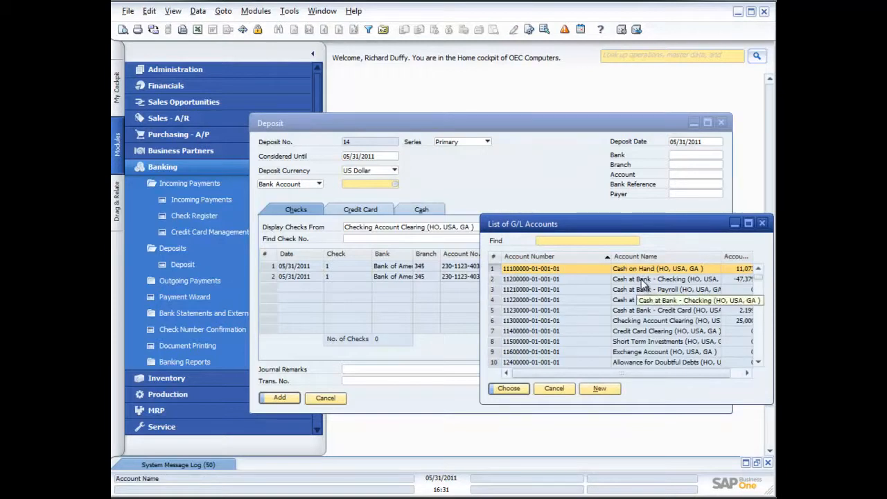
double_click(642, 281)
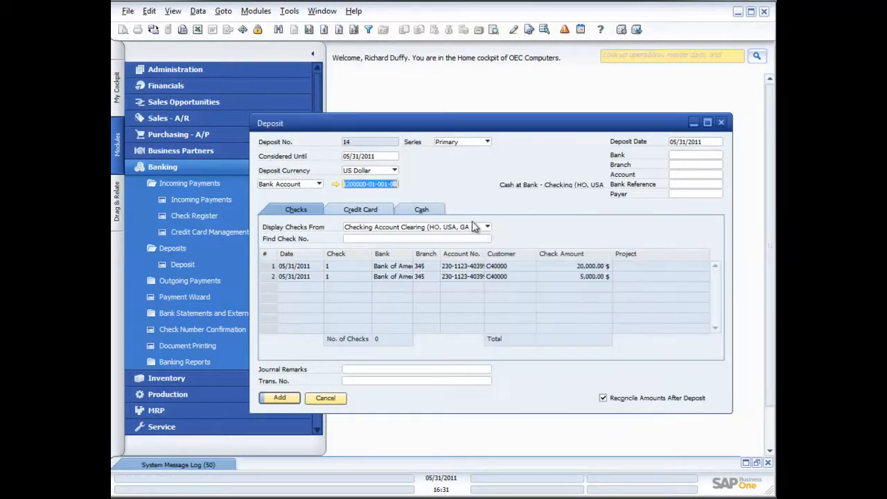
left_click(673, 156)
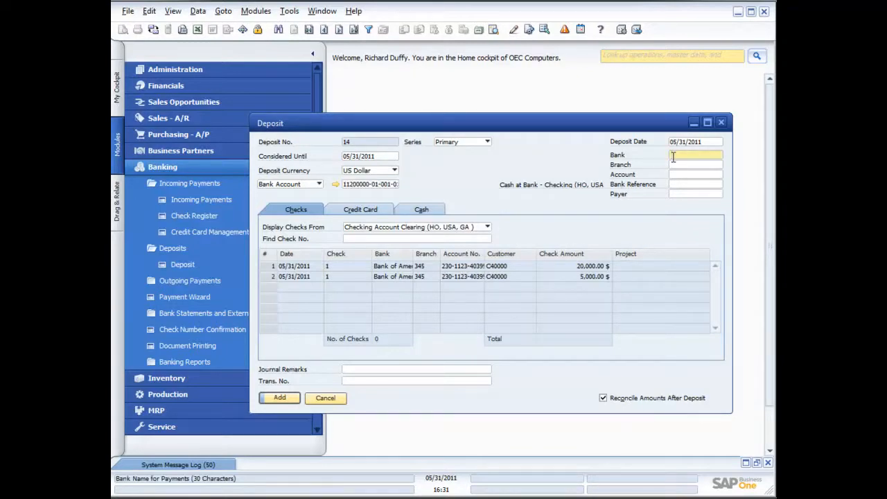
left_click(683, 165)
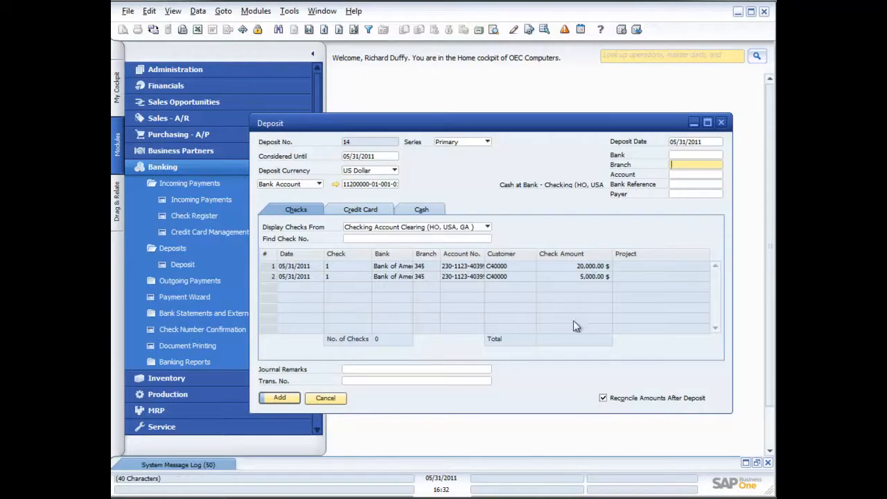
Step: Review the credit card and cash sections, and try adding the check deposit without a bank account
left_click(365, 211)
left_click(419, 208)
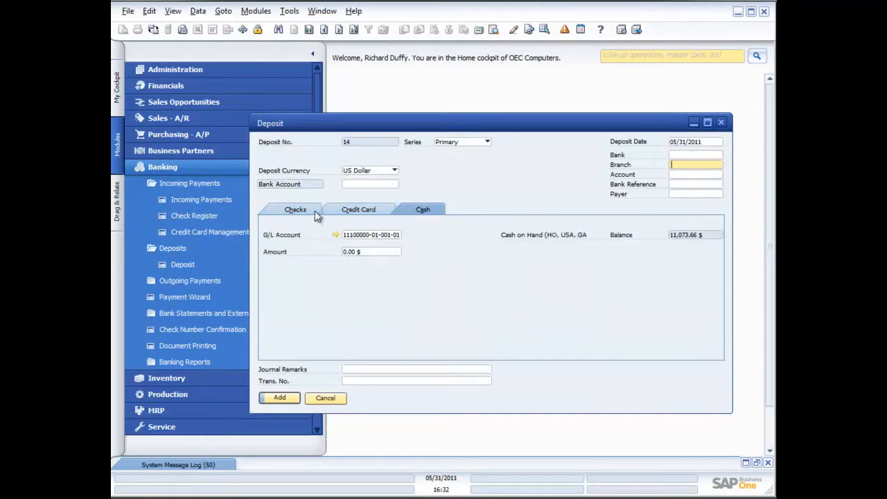
left_click(297, 210)
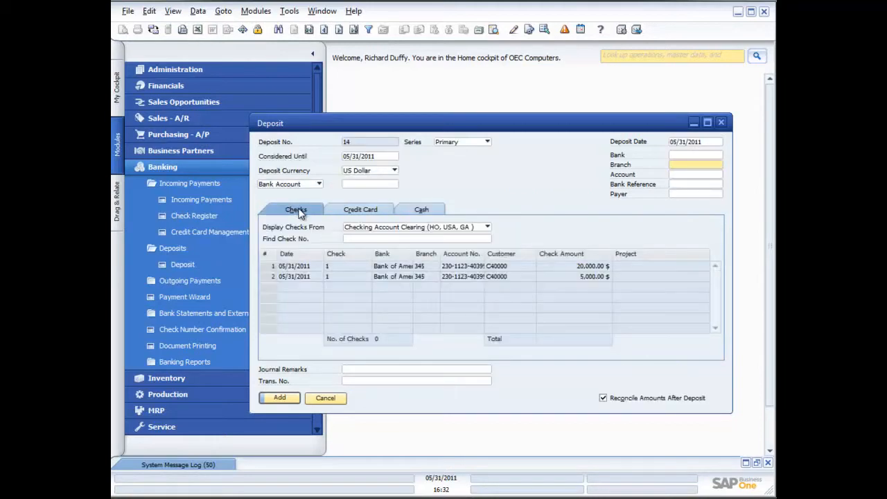
left_click(281, 399)
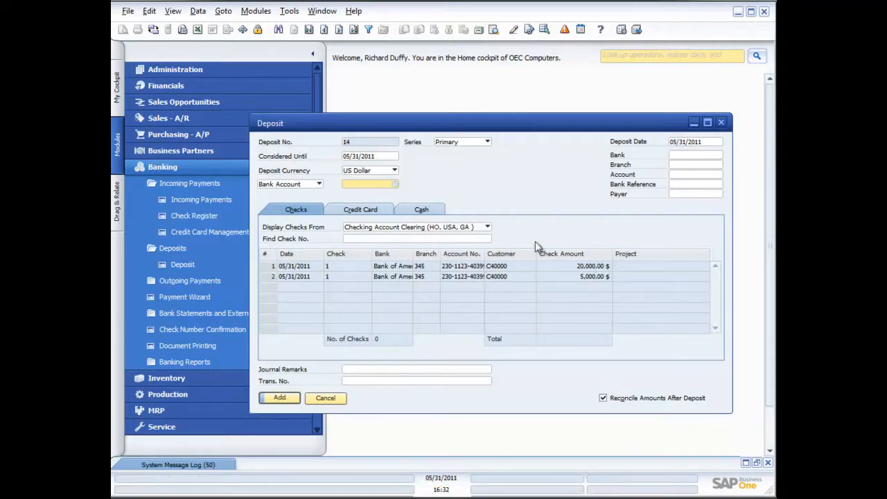
Step: Set the deposit's bank account to Cash at Bank - Checking and try adding the deposit
left_click(395, 186)
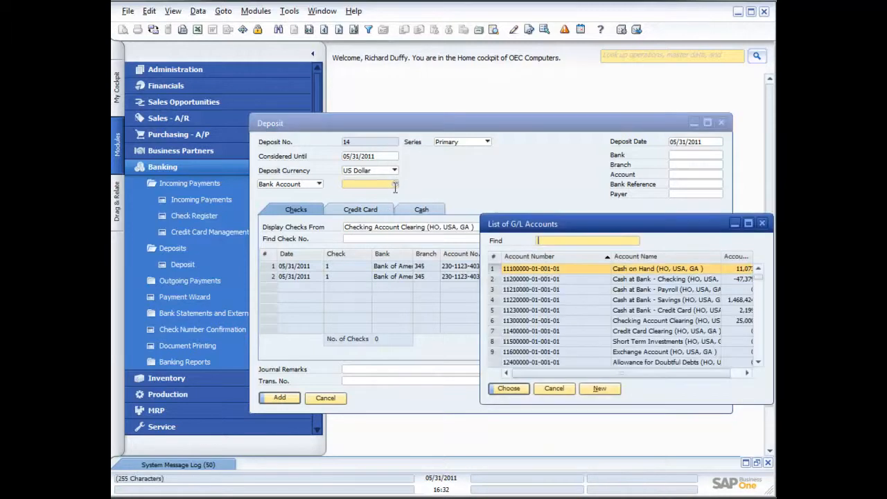
left_click(599, 279)
double_click(599, 278)
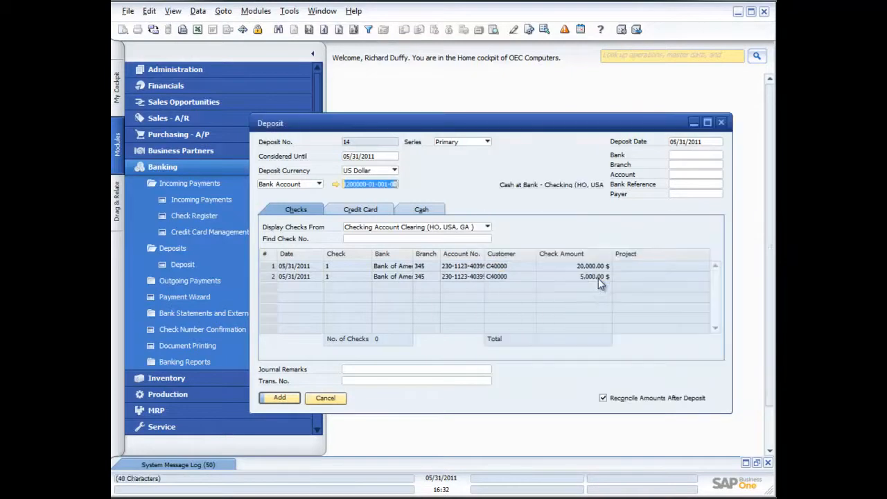
left_click(280, 399)
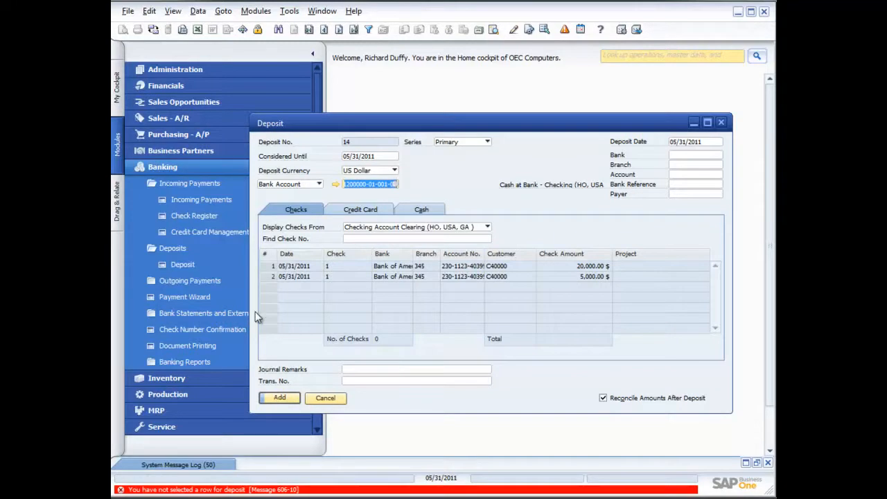
Step: Select both Earthshaker checks of 20,000.00 $ and 5,000.00 $, add the deposit, and close the deposit form
left_click(270, 267)
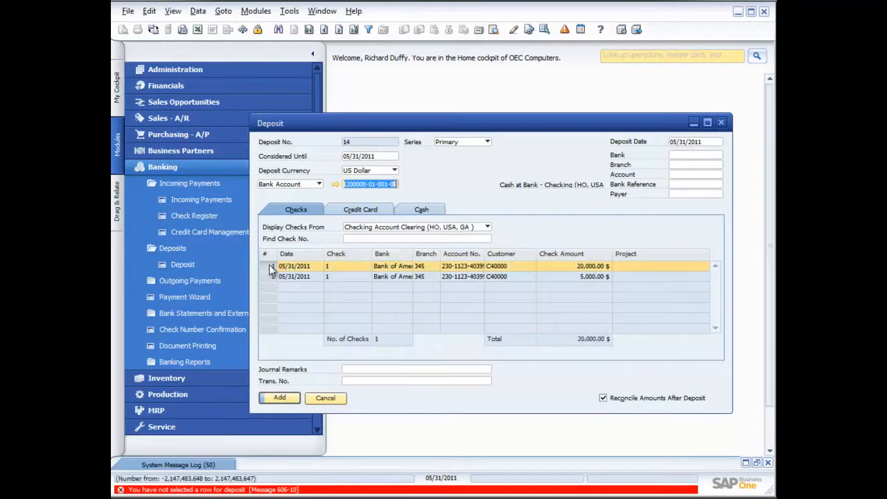
left_click(271, 277)
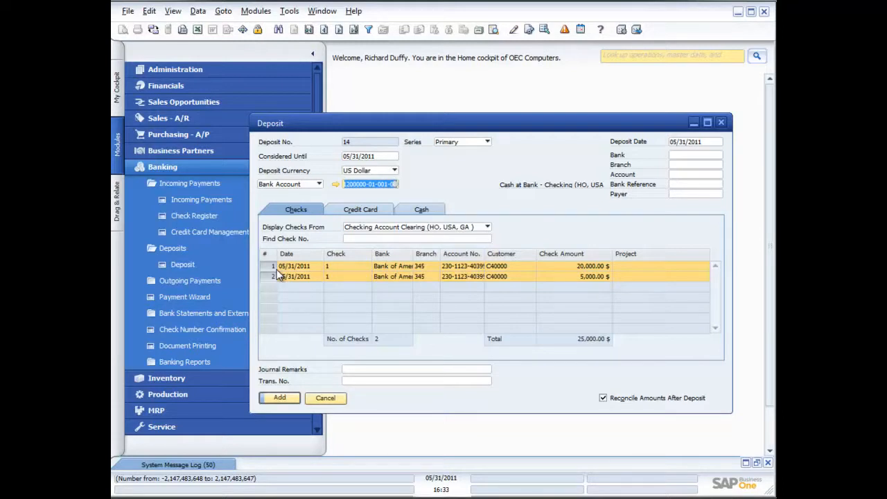
left_click(281, 399)
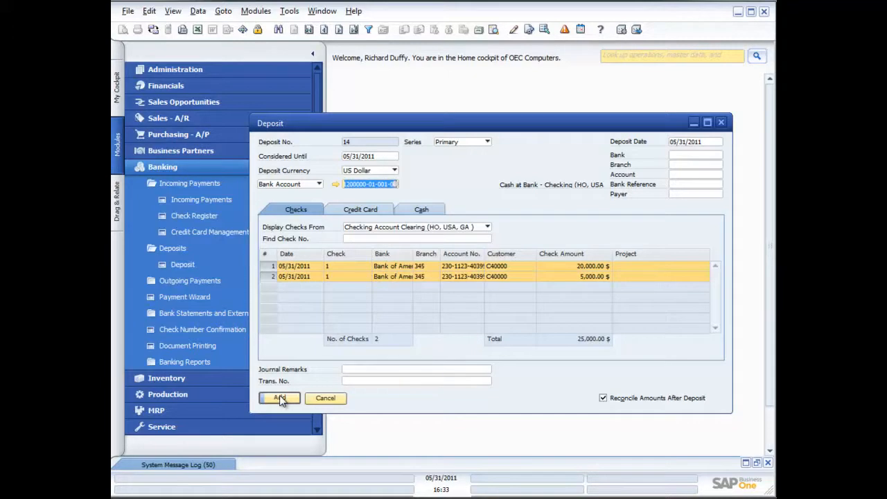
left_click(279, 398)
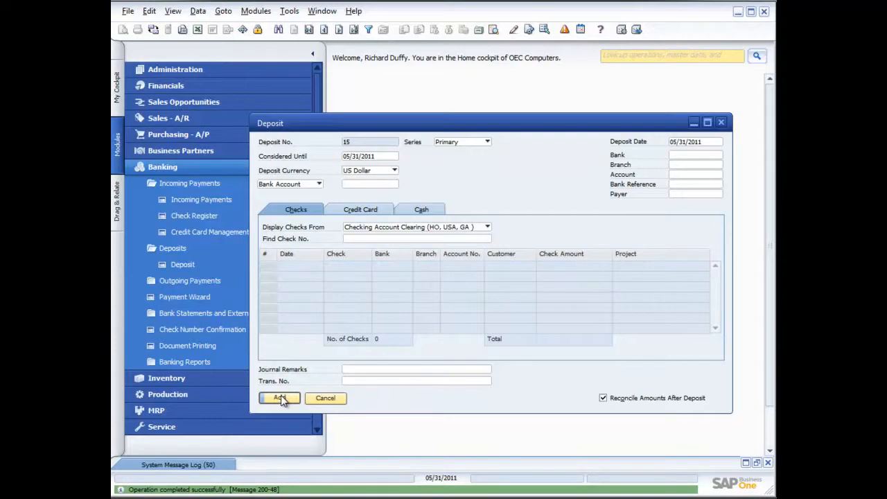
left_click(721, 123)
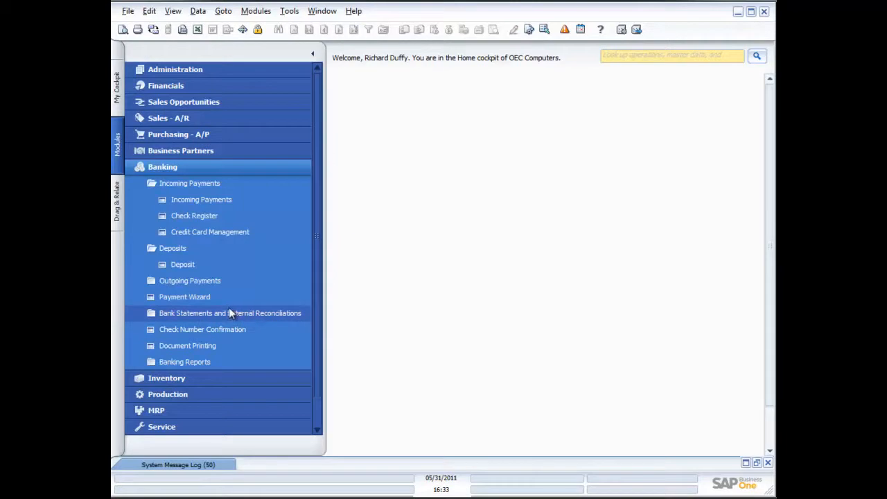
Step: Open the Check Register Report from the banking reports and look at it briefly
left_click(195, 361)
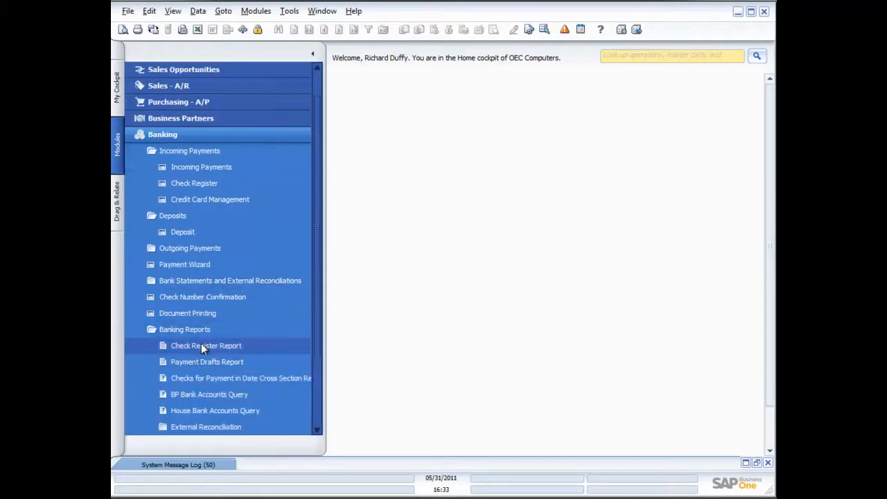
left_click(203, 347)
left_click(349, 292)
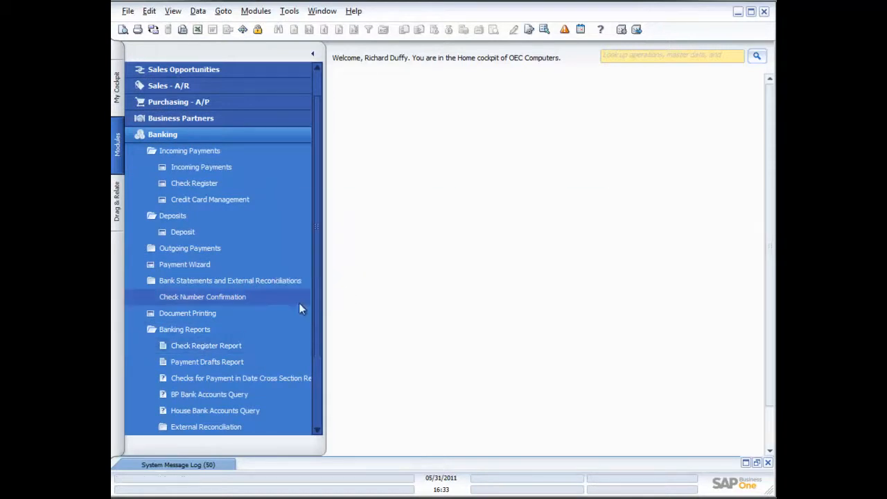
Step: Start a new outgoing payment and choose Lumarx as the vendor
scroll(215, 380, "down", 1)
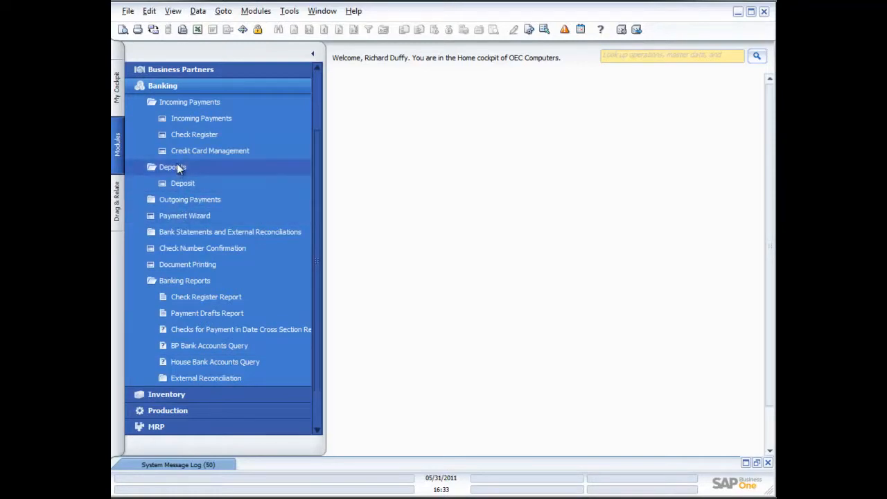
left_click(179, 199)
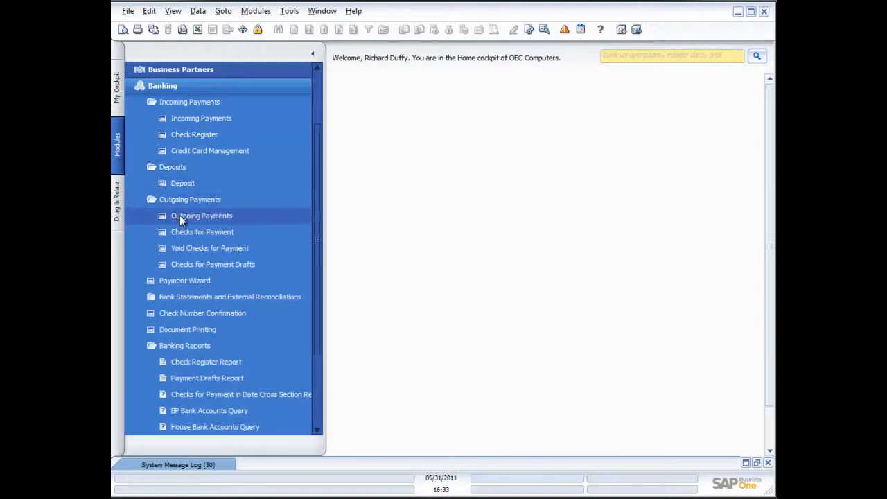
left_click(180, 216)
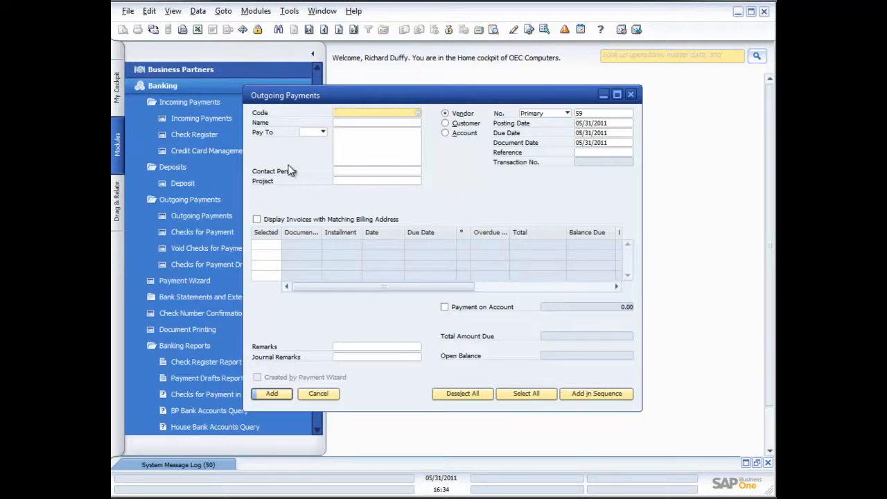
left_click(418, 112)
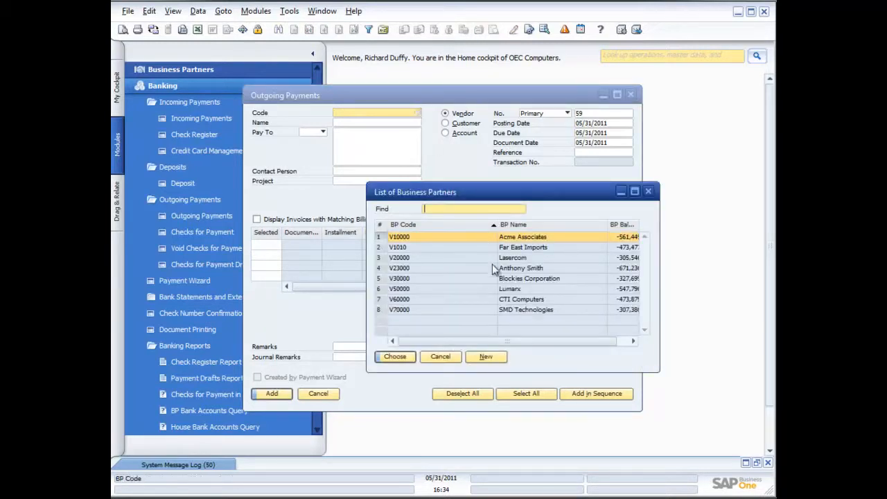
double_click(465, 289)
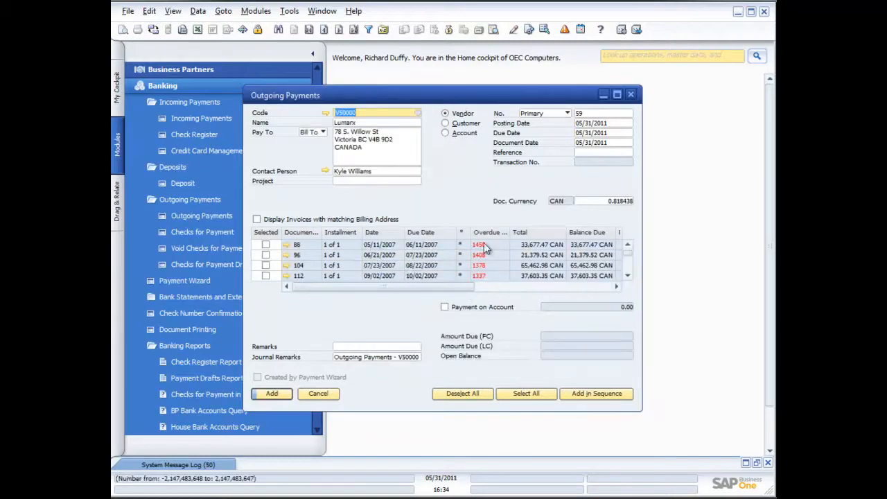
Step: Widen the outgoing payment window, look through the open invoices, and select the one dated 05/11/2007 for payment
left_click_drag(642, 288, 733, 285)
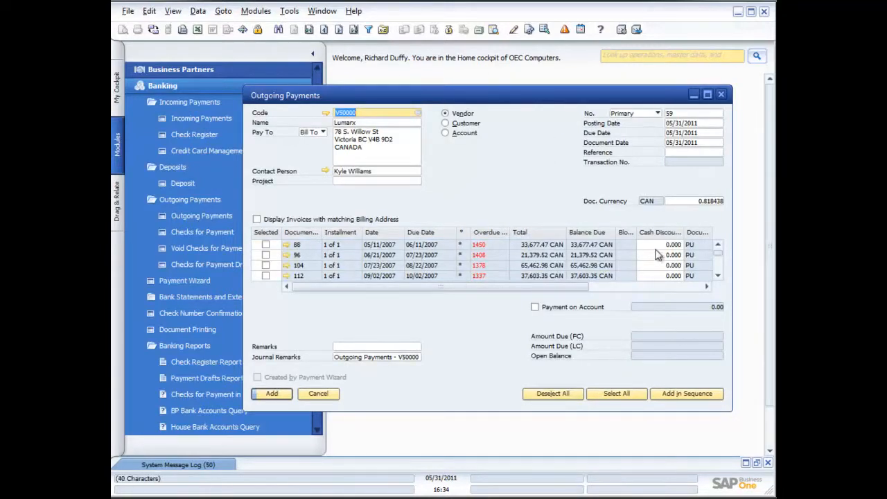
left_click_drag(719, 255, 723, 272)
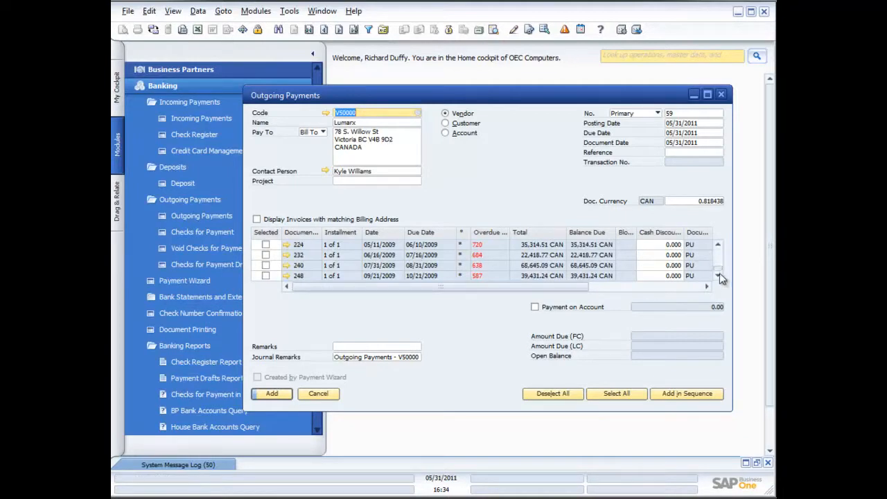
left_click_drag(719, 272, 717, 253)
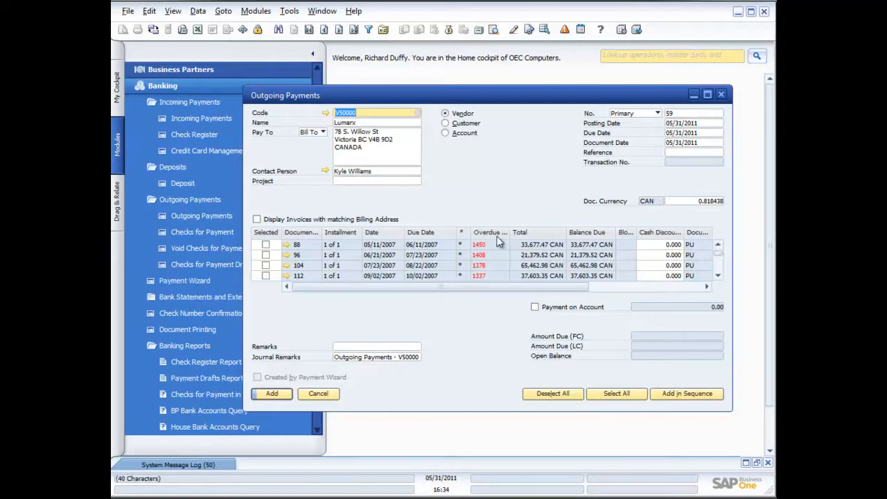
left_click(267, 246)
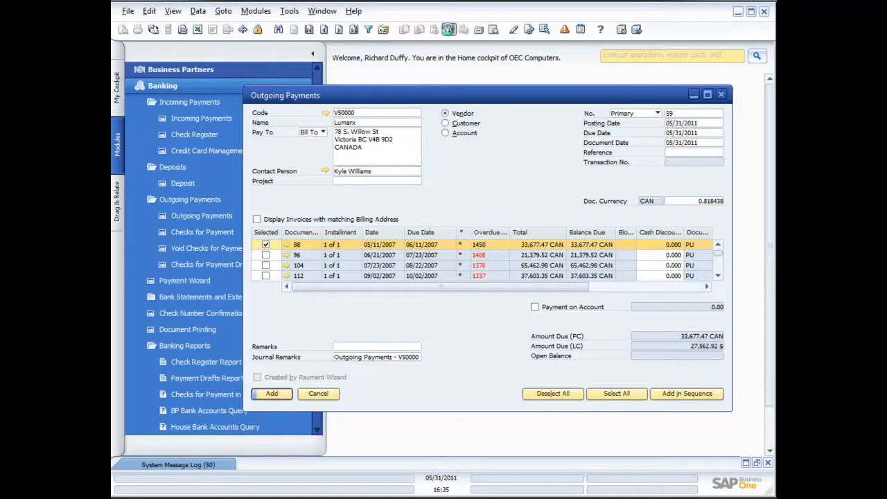
Step: Open the payment means for the Lumarx payment and review the bank transfer, credit card and cash options
left_click(449, 30)
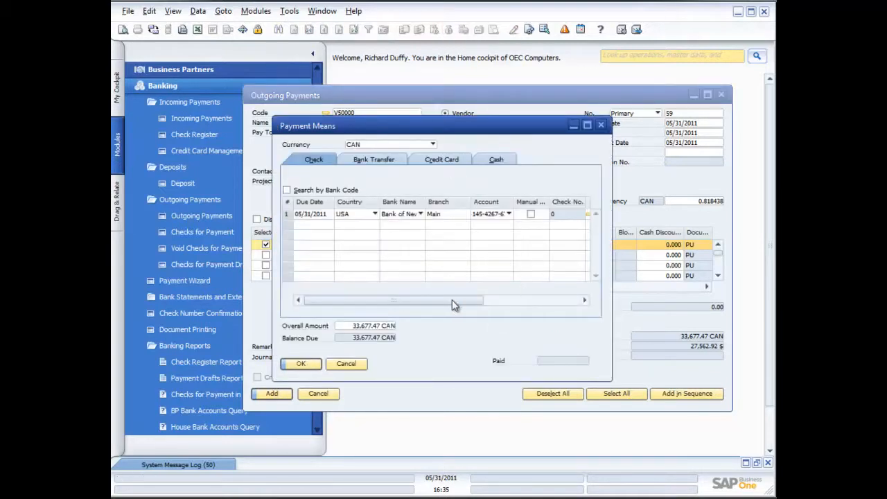
left_click(380, 159)
left_click(441, 160)
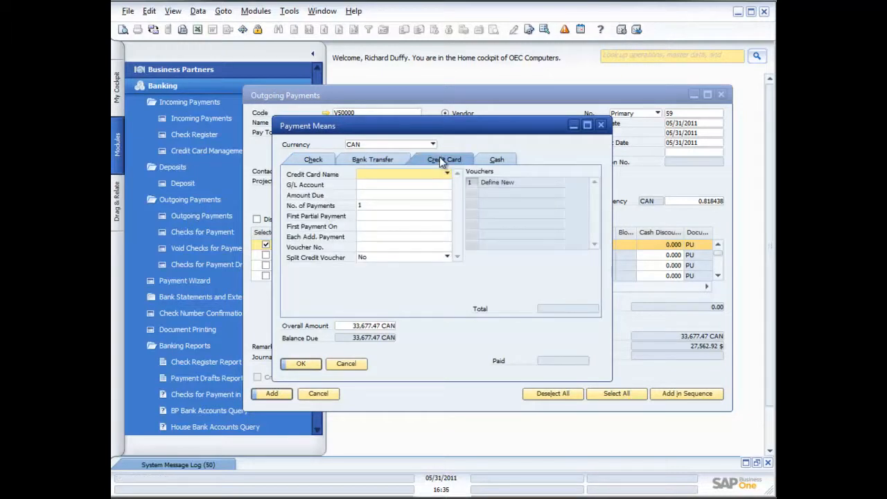
left_click(497, 160)
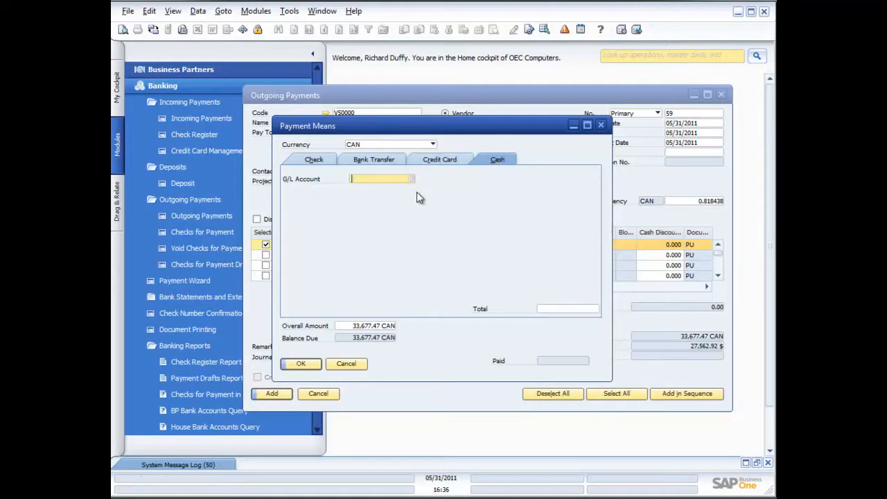
Step: Set the payment means to a check for the full balance due of 33,677.47 CAN
left_click(315, 161)
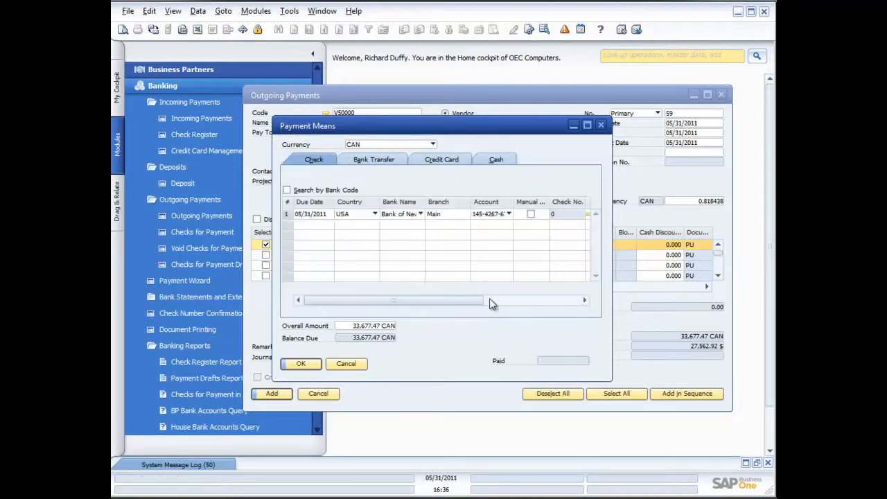
left_click_drag(472, 303, 573, 301)
left_click(520, 214)
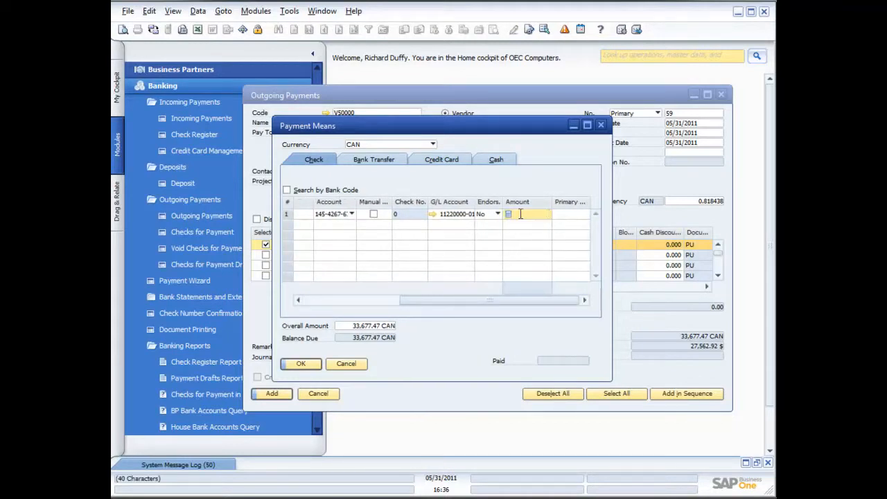
key("ctrl+b")
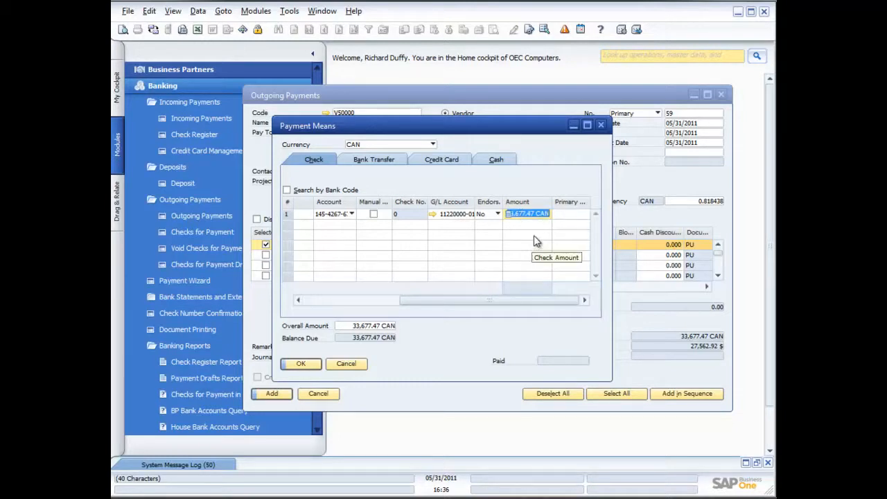
left_click(301, 365)
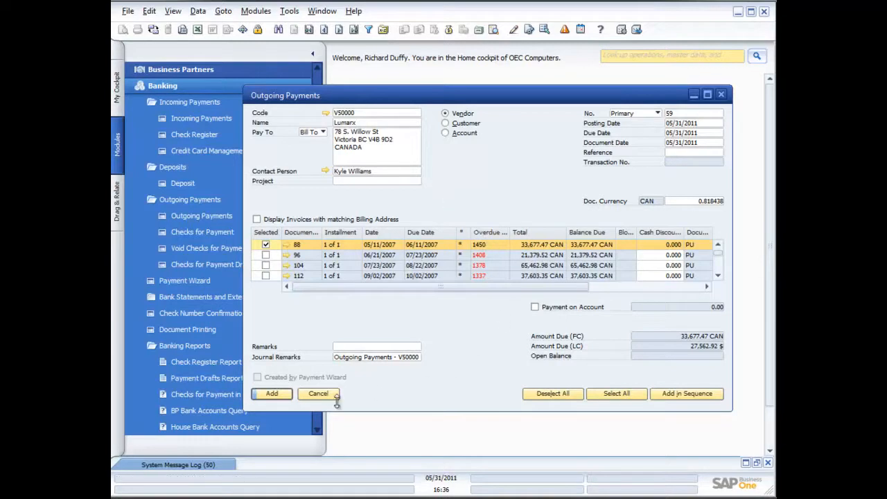
Step: Add the outgoing payment to Lumarx permanently and close the payment form
left_click(272, 393)
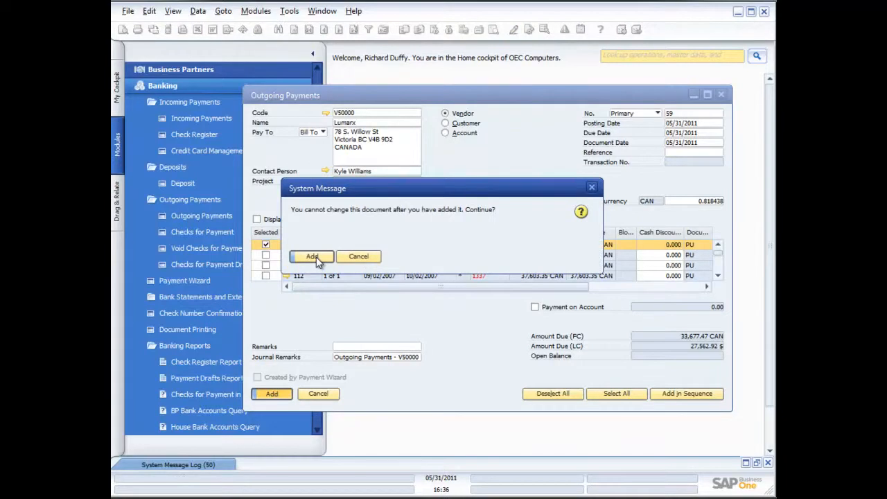
left_click(314, 256)
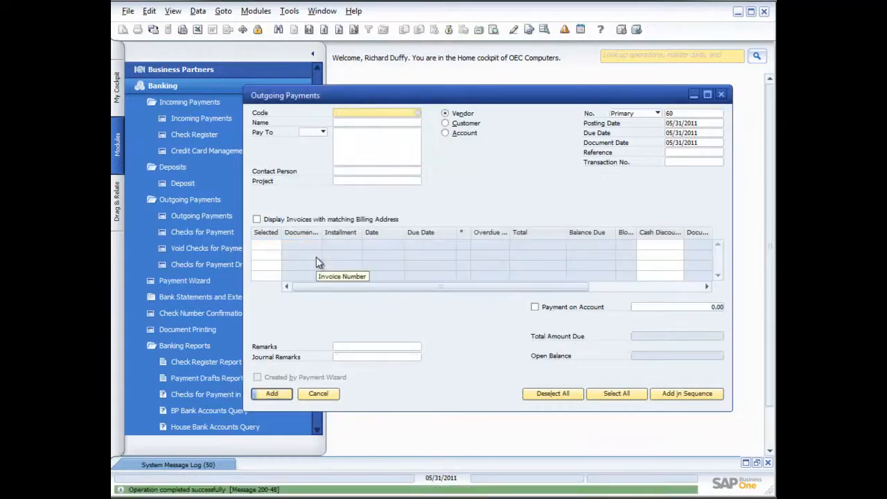
left_click(722, 95)
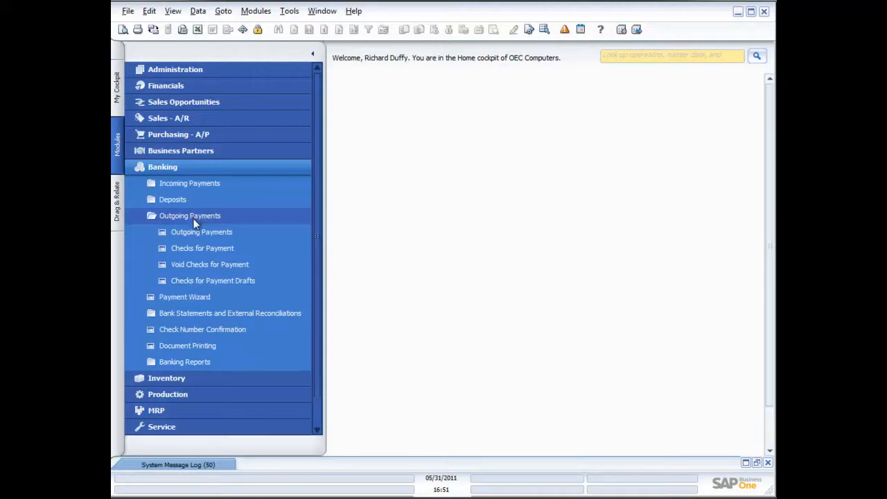
Step: Start a new payment run in the Payment Wizard, name it Weekly Run, and accept outgoing payments by check
left_click(181, 295)
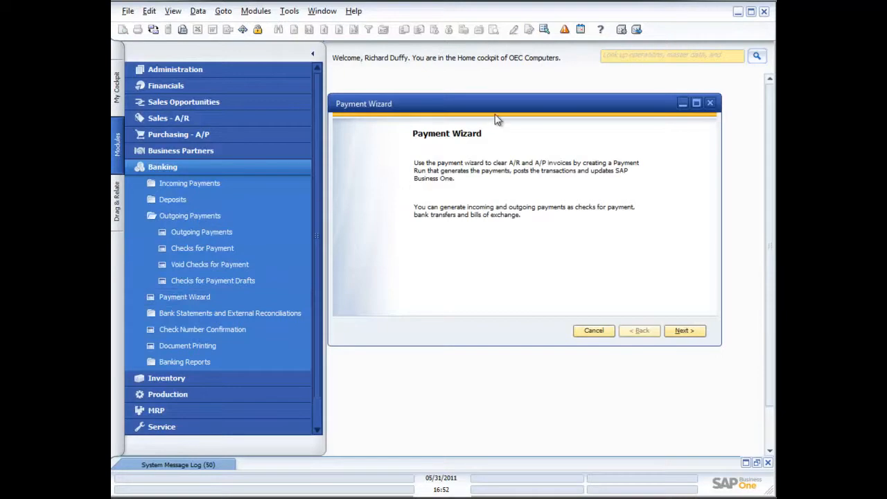
left_click(683, 330)
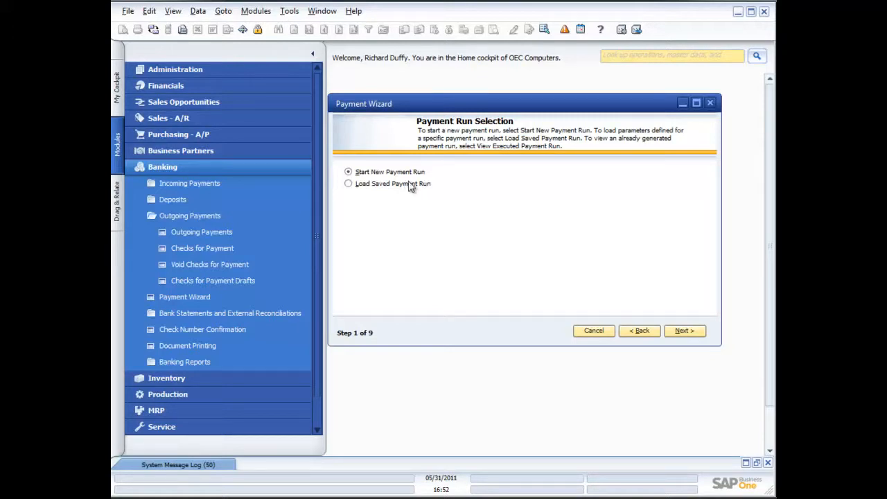
left_click(687, 332)
double_click(496, 174)
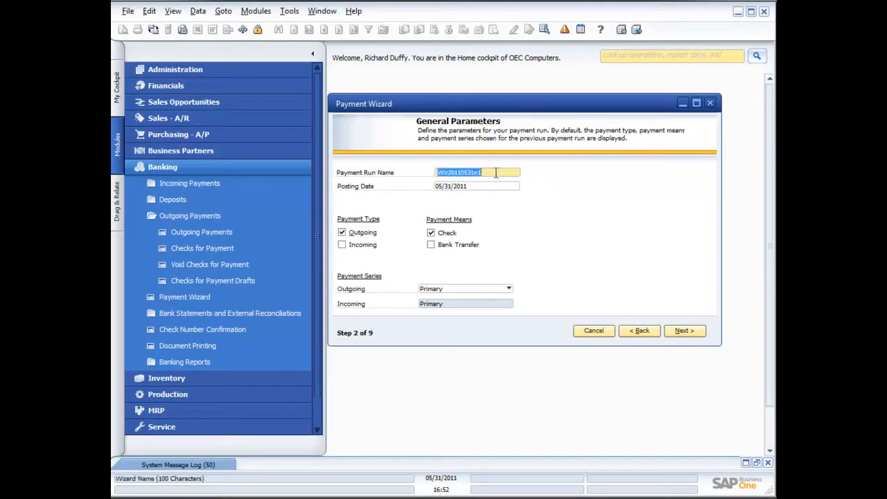
type("Weekly Run")
key("Tab")
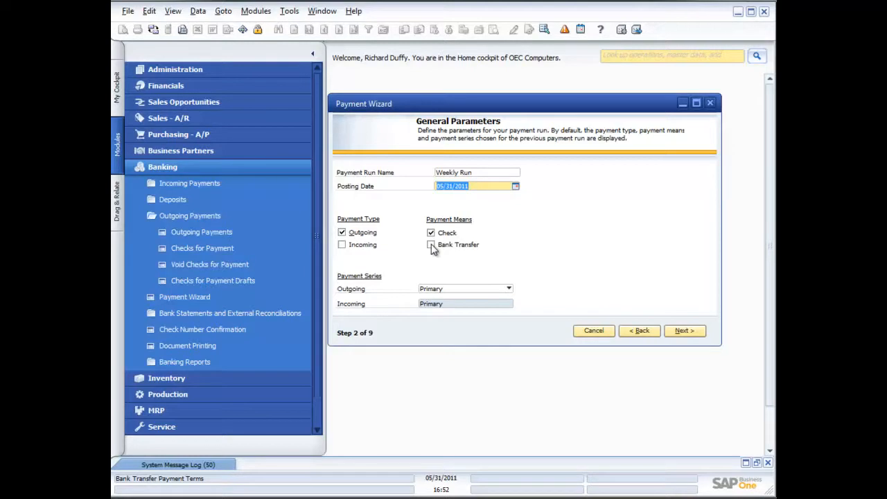
left_click(687, 333)
Step: Add the vendors of all vendor groups to the payment run and continue to the document parameters
left_click(629, 305)
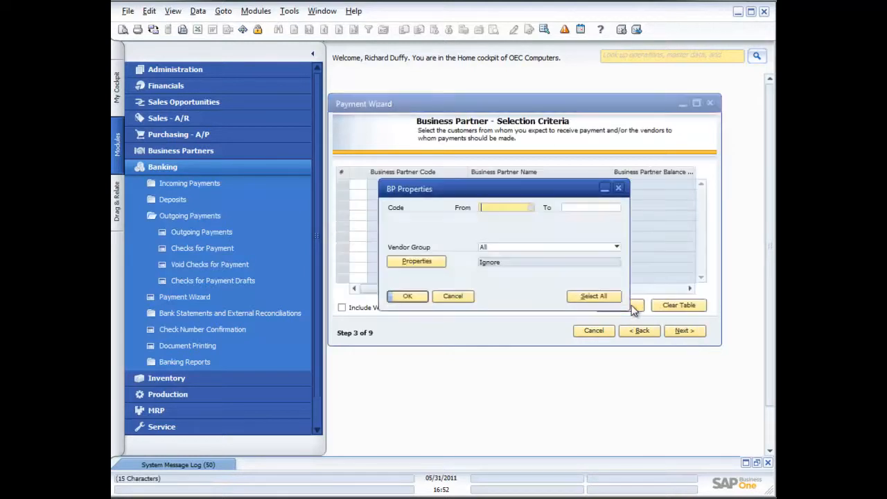
left_click(409, 296)
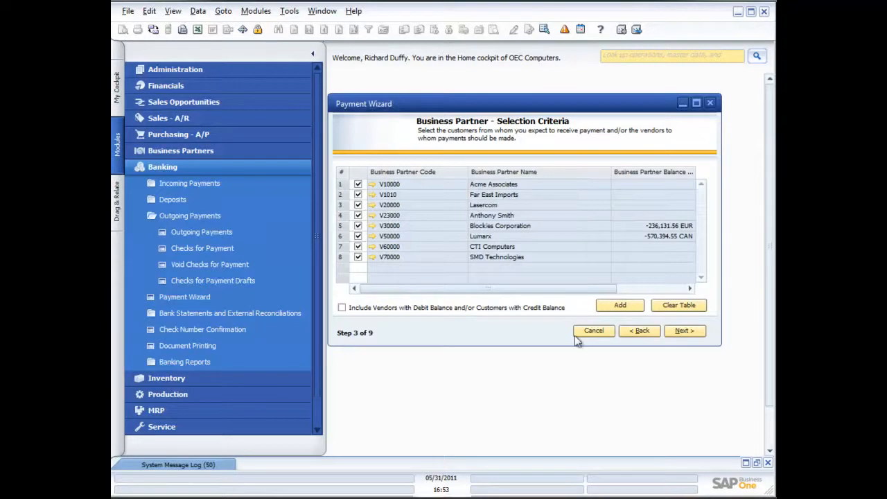
left_click(678, 330)
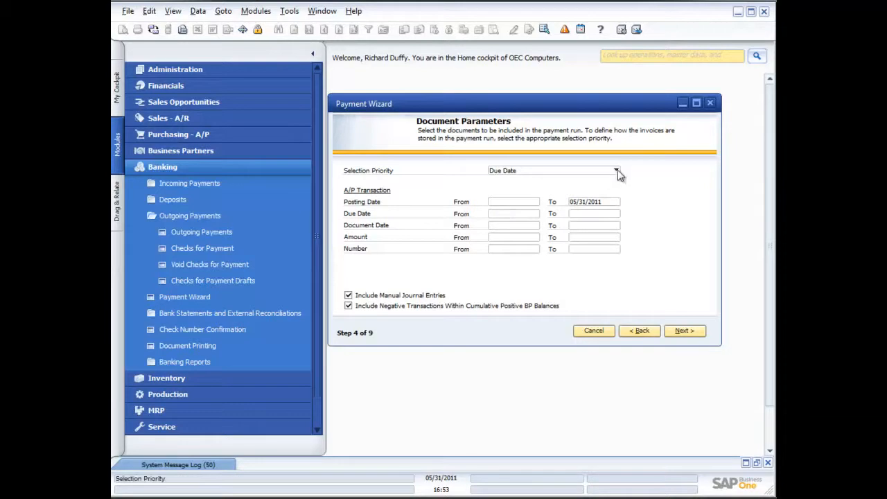
Step: Limit the payment run to A/P transactions with a due date up to 05/31/2011
left_click(594, 217)
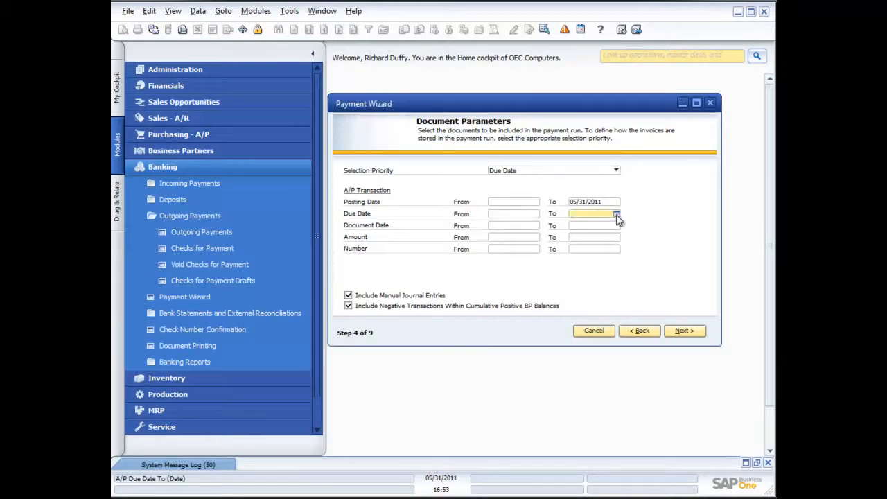
left_click(616, 214)
left_click(602, 321)
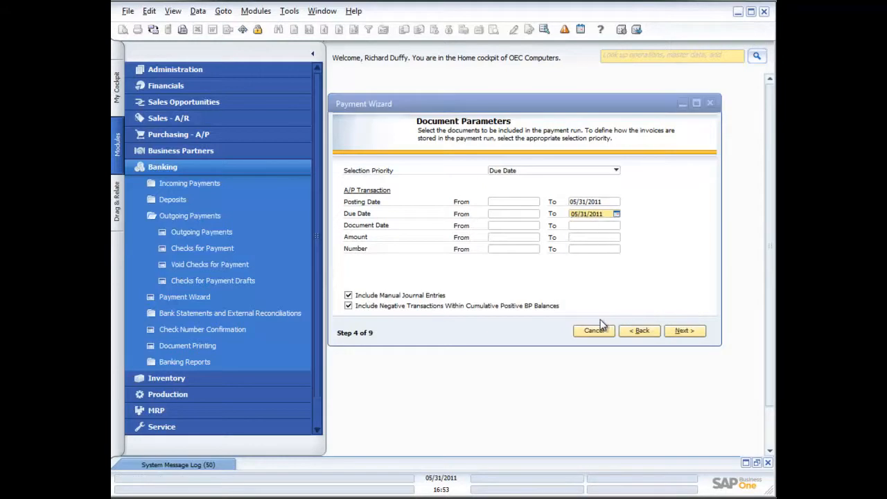
Step: Continue to the payment method criteria, include only Outgoing Checks in the run, and generate the recommendation report
left_click(682, 333)
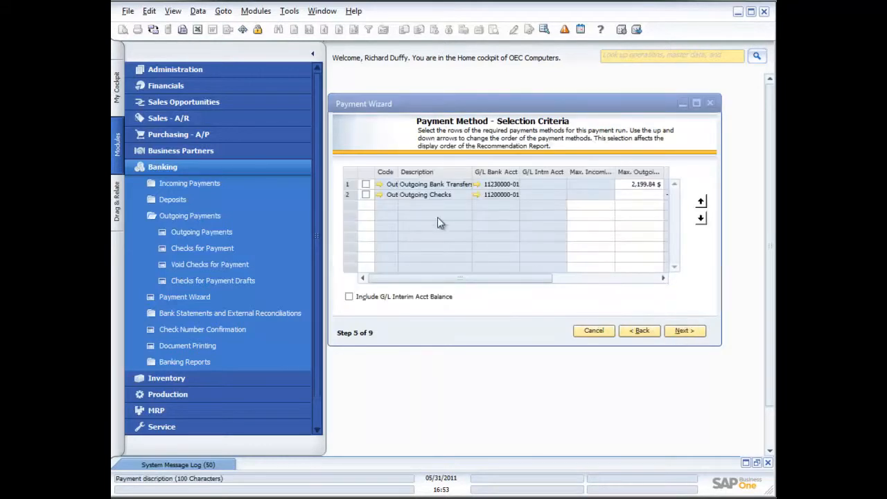
left_click(366, 195)
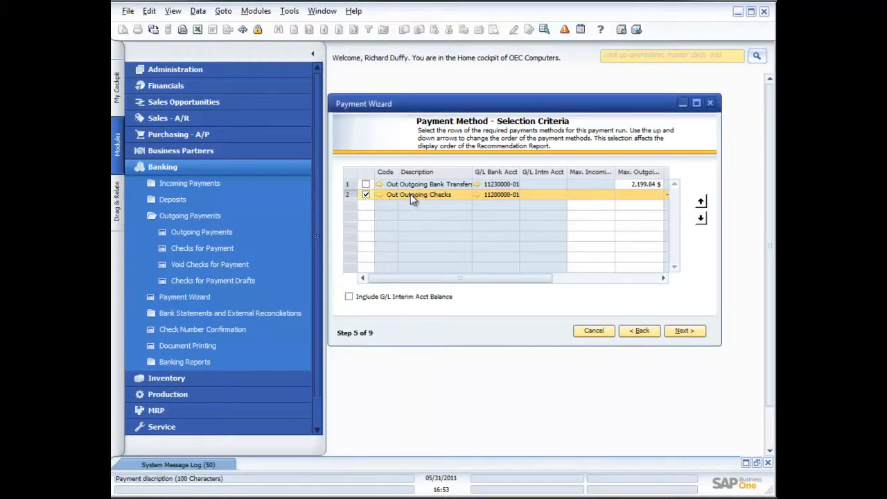
left_click(682, 331)
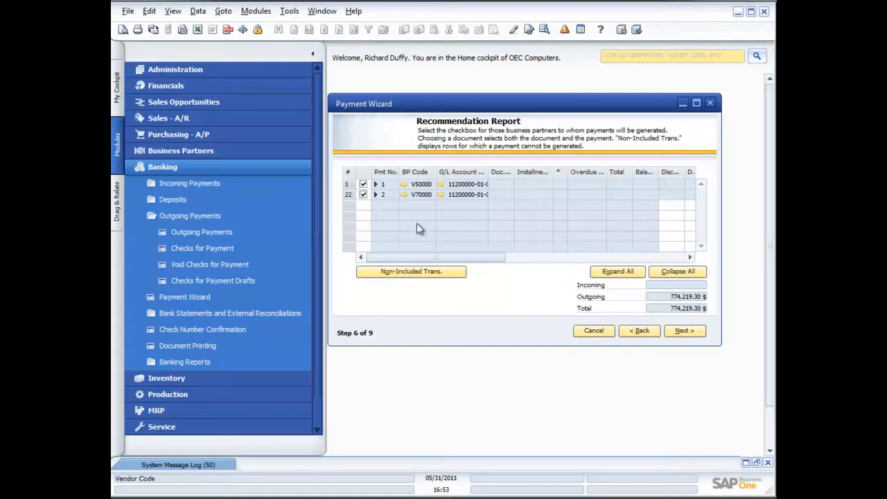
Step: Expand all recommended payments, widen the wizard window, and preview the Payment Wizard Recommendation Report before closing it
left_click(621, 272)
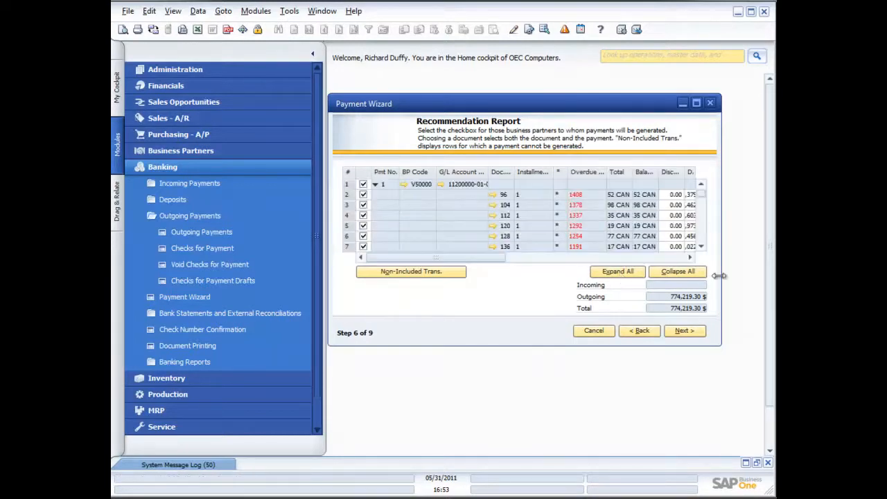
left_click_drag(722, 241, 764, 241)
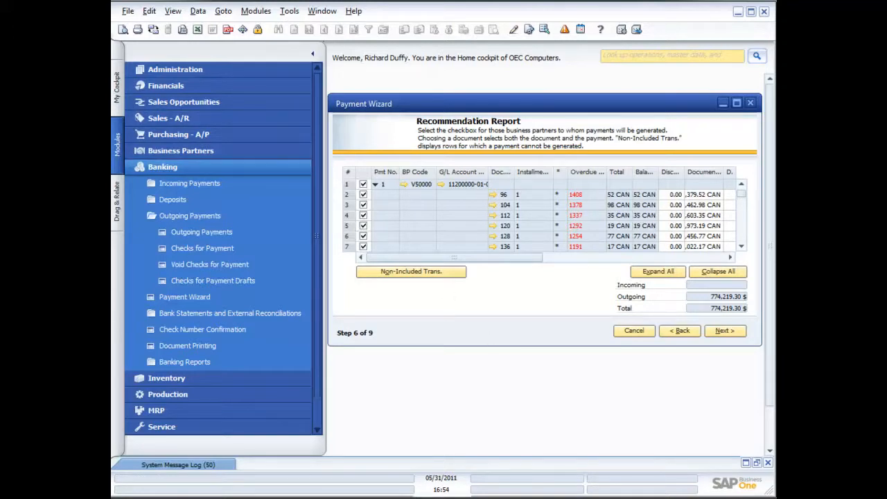
left_click(123, 30)
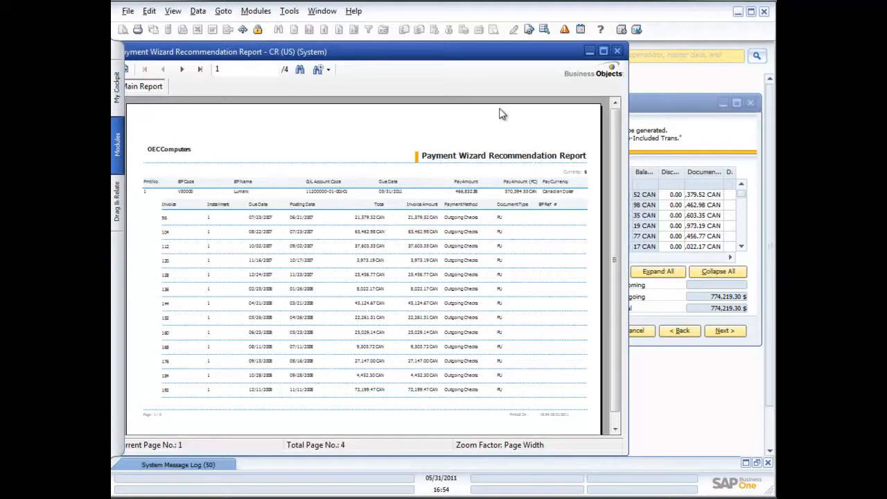
left_click(617, 51)
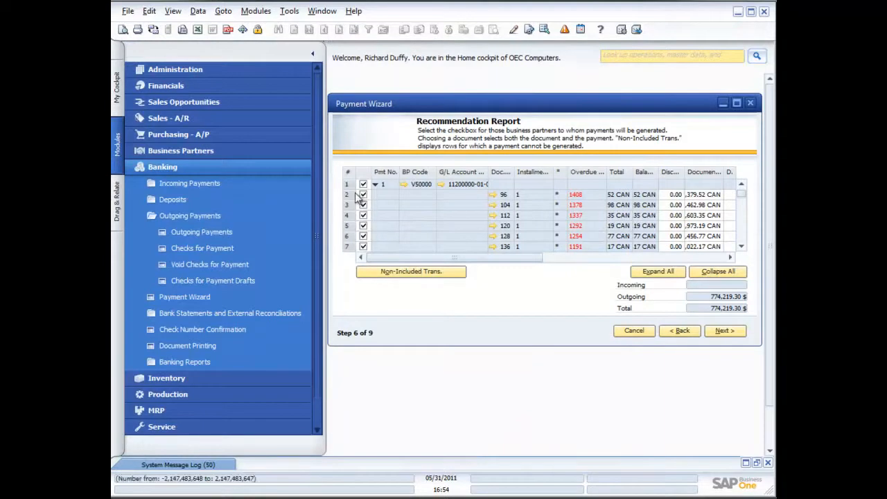
Step: Exclude several Lumarx invoices and the SMD Technologies documents 106, 114 and 122 from the recommended payments
left_click(363, 226)
left_click(363, 215)
left_click(363, 235)
scroll(364, 239, "down", 2)
scroll(364, 239, "down", 6)
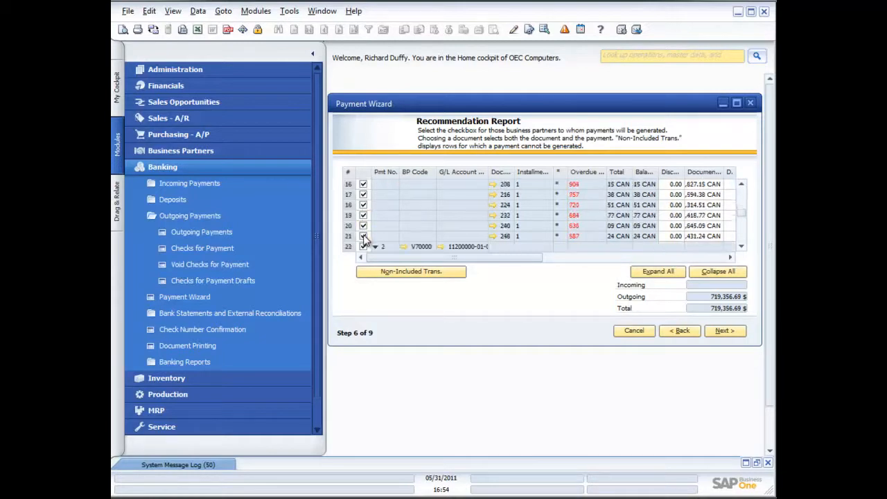
left_click(364, 225)
left_click(363, 215)
left_click(364, 206)
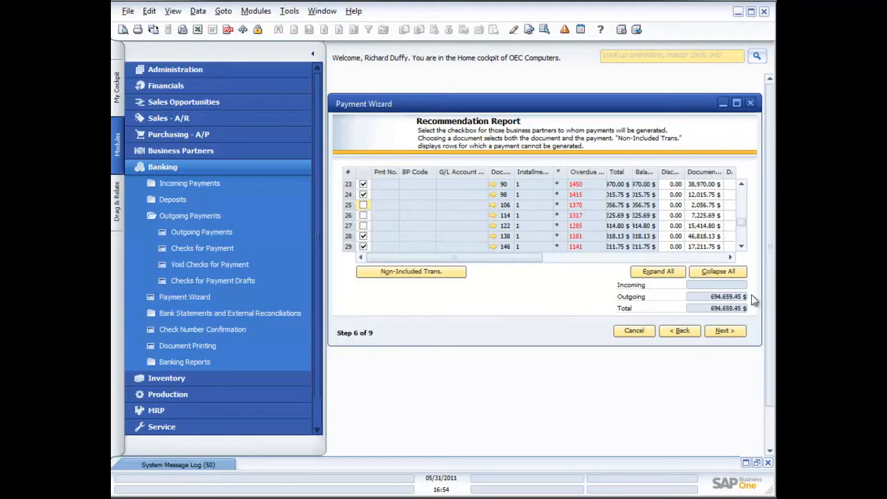
Step: Execute the payment run to generate the payment documents and continue to document and report printing
left_click(727, 331)
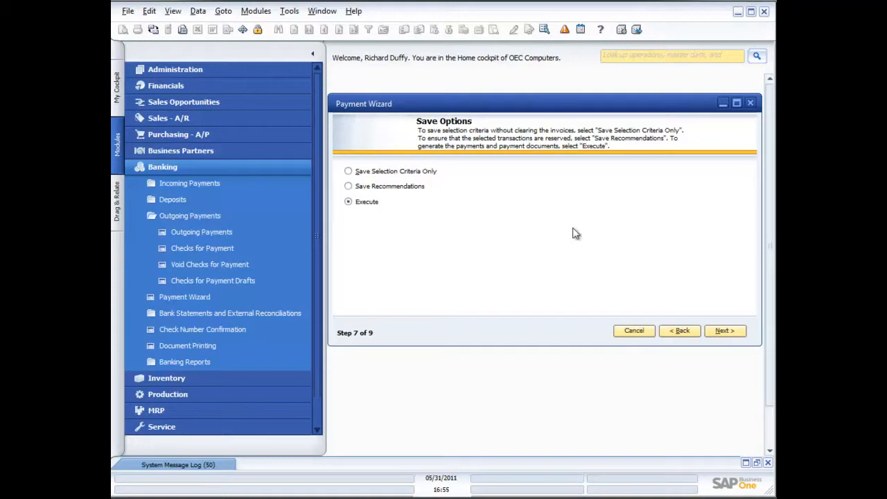
left_click(722, 333)
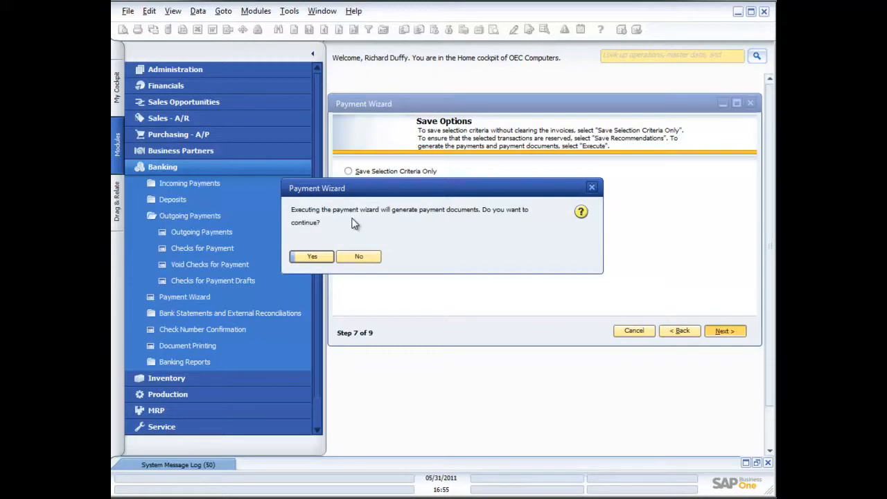
left_click(314, 258)
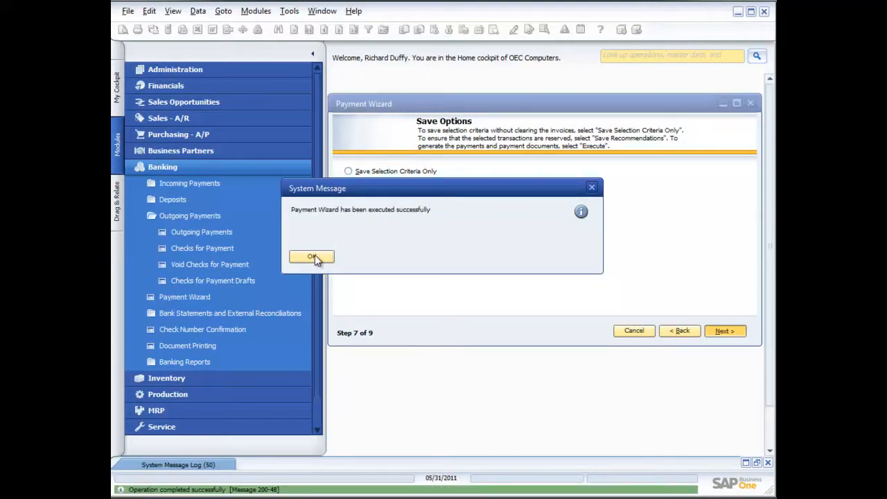
left_click(312, 258)
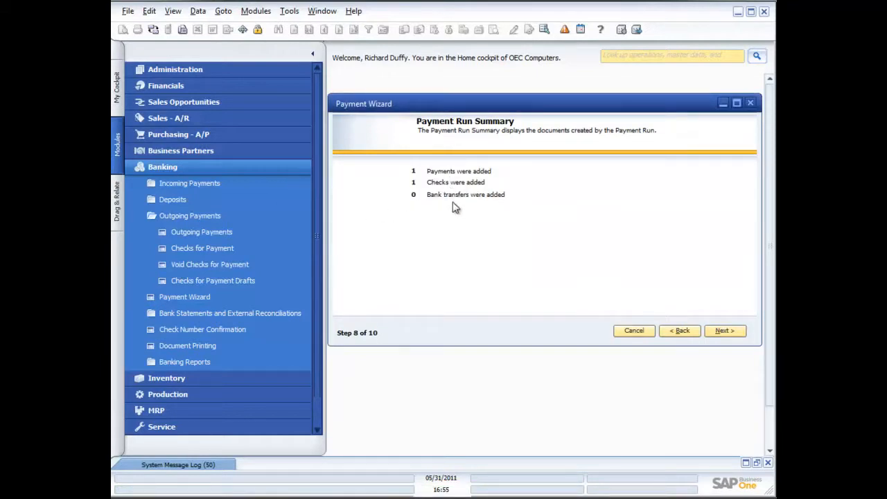
left_click(725, 332)
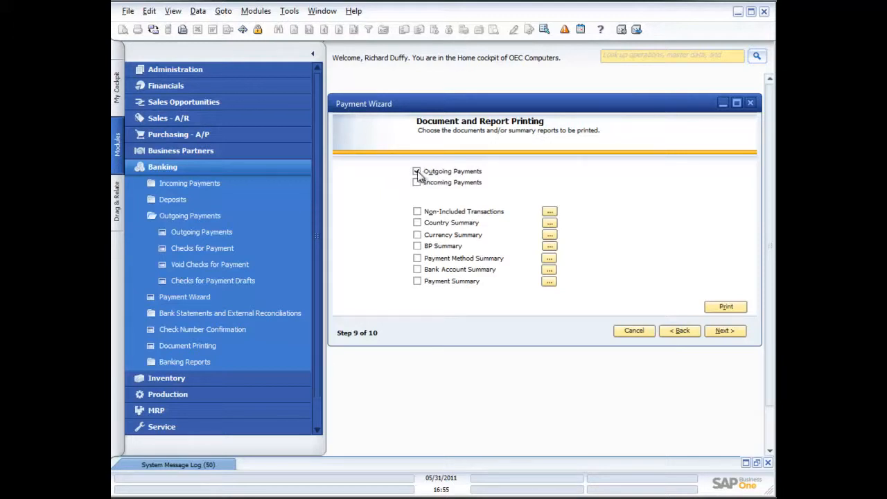
Step: Include the BP Summary and Payment Summary in the printing, print the BP Summary to Adobe PDF, then review and close the file
left_click(418, 247)
left_click(723, 312)
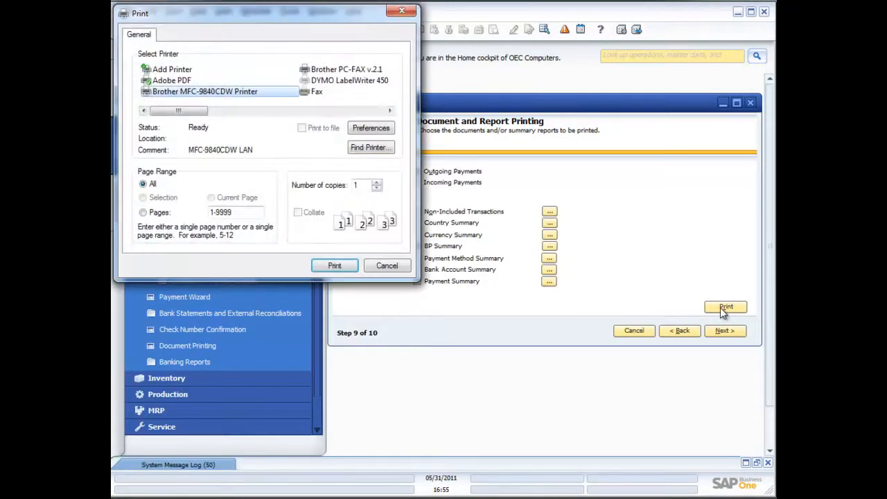
left_click(180, 80)
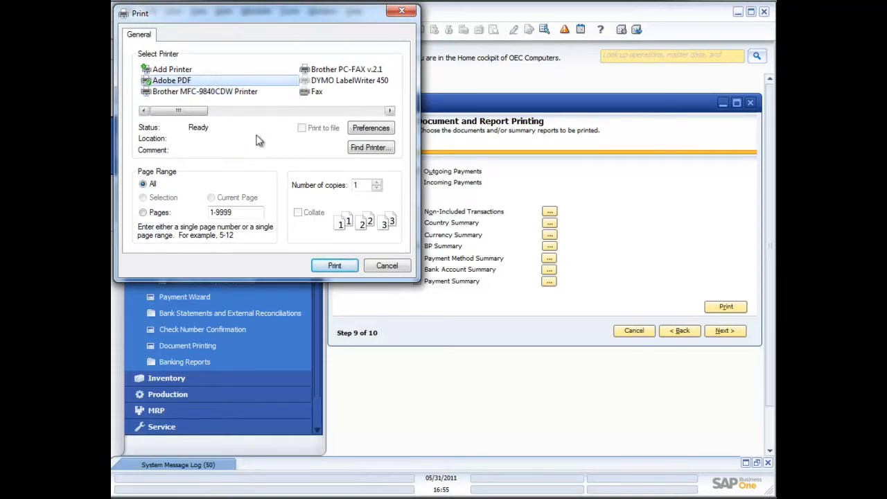
left_click(335, 266)
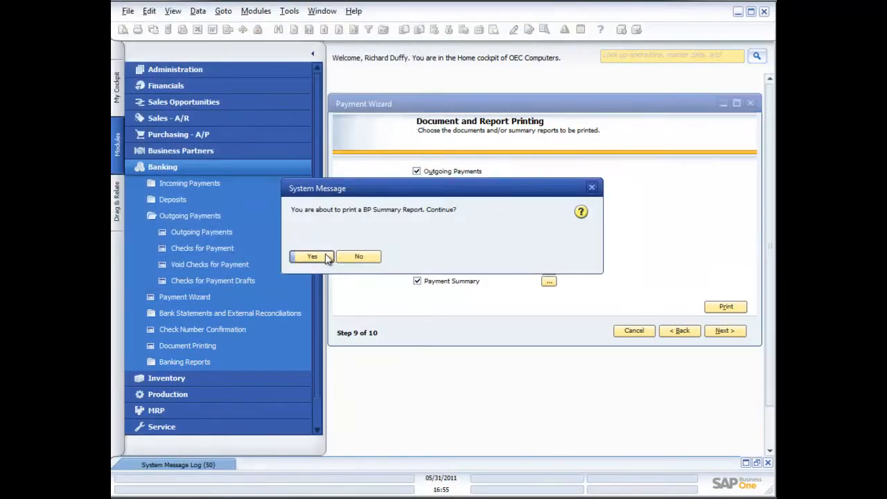
left_click(325, 258)
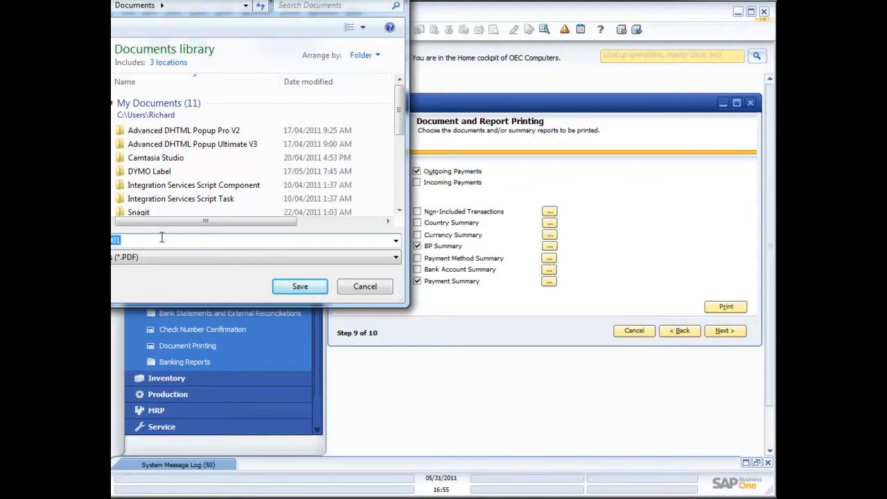
key("Return")
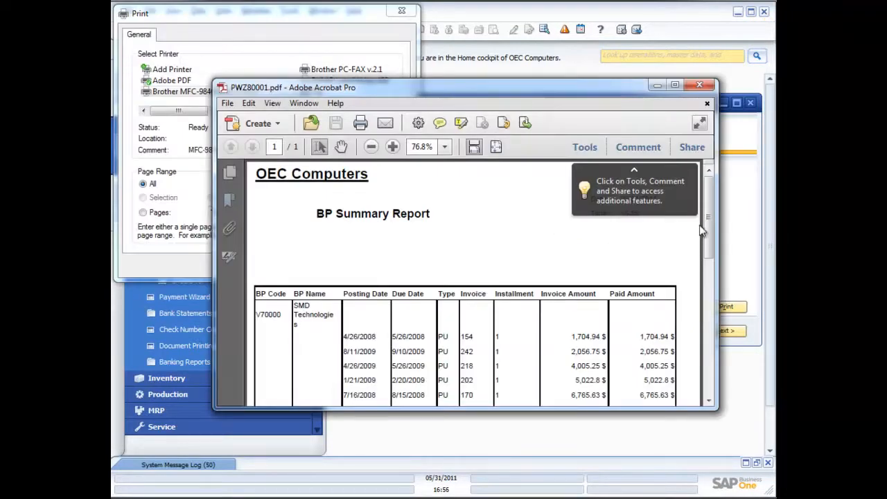
left_click_drag(710, 223, 713, 283)
left_click(700, 86)
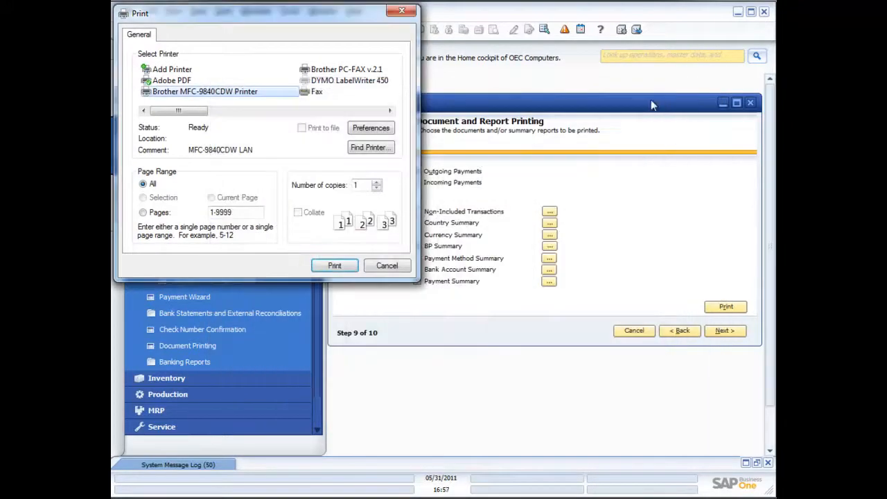
Step: Print the Payment Summary report to Adobe PDF, save it as PWZ50001 on the Desktop, then review and close it
left_click(191, 82)
left_click(337, 266)
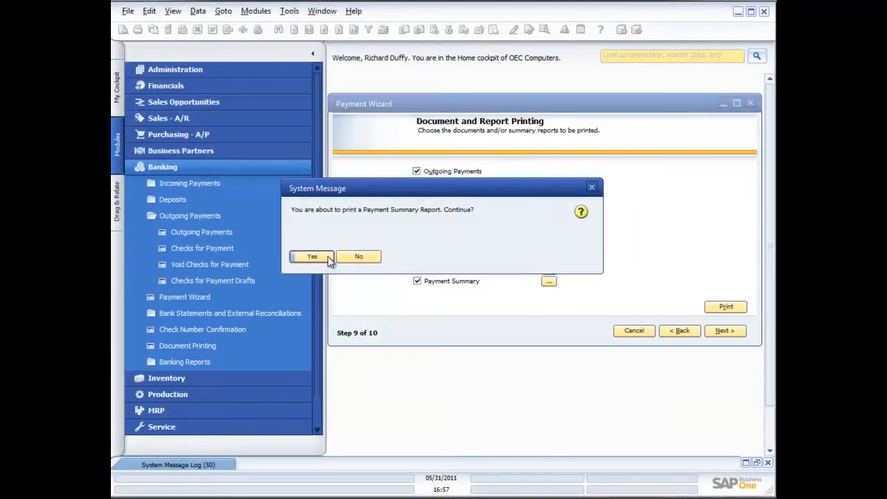
left_click(324, 256)
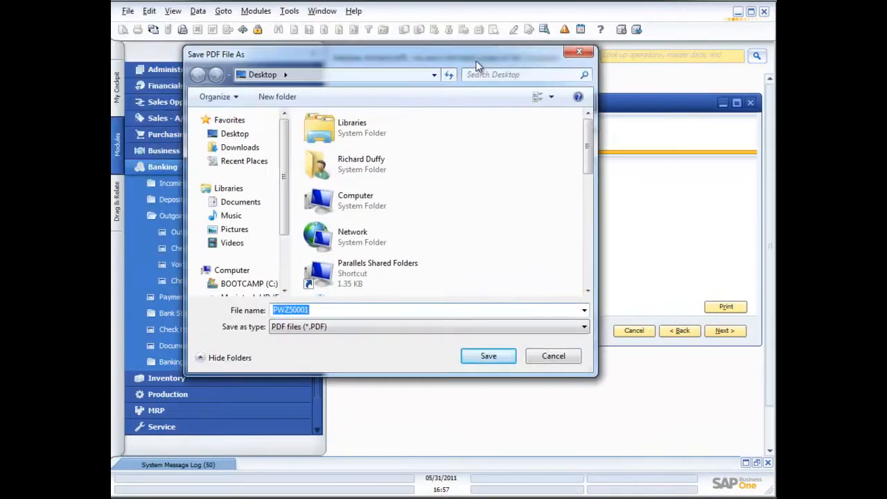
left_click(493, 356)
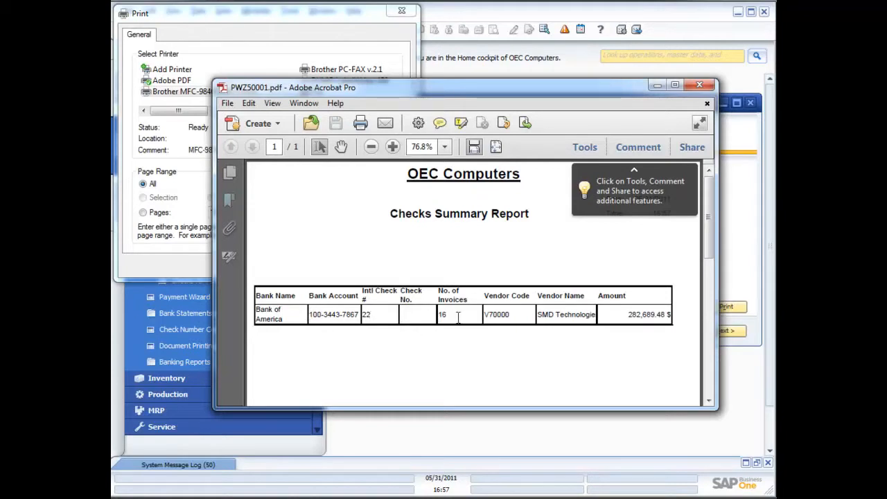
scroll(521, 308, "down", 5)
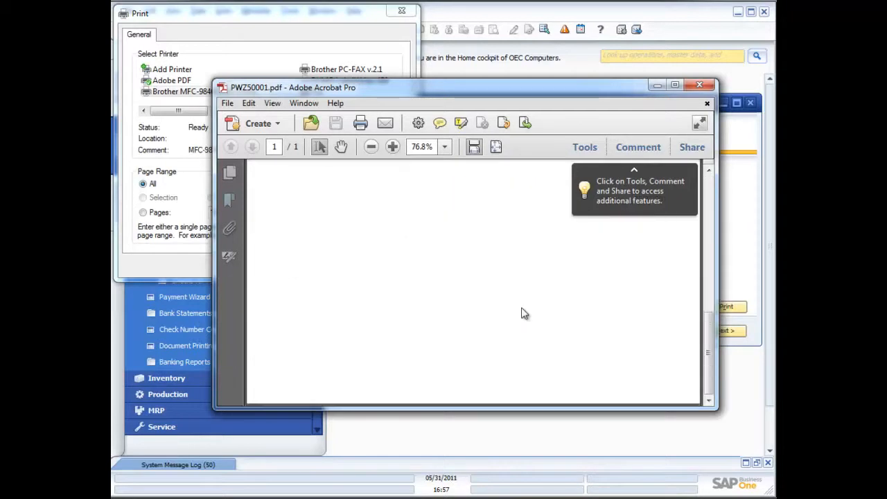
left_click(700, 85)
Step: Decline printing the outgoing payments documents and continue to the printing of checks for payment
left_click(336, 266)
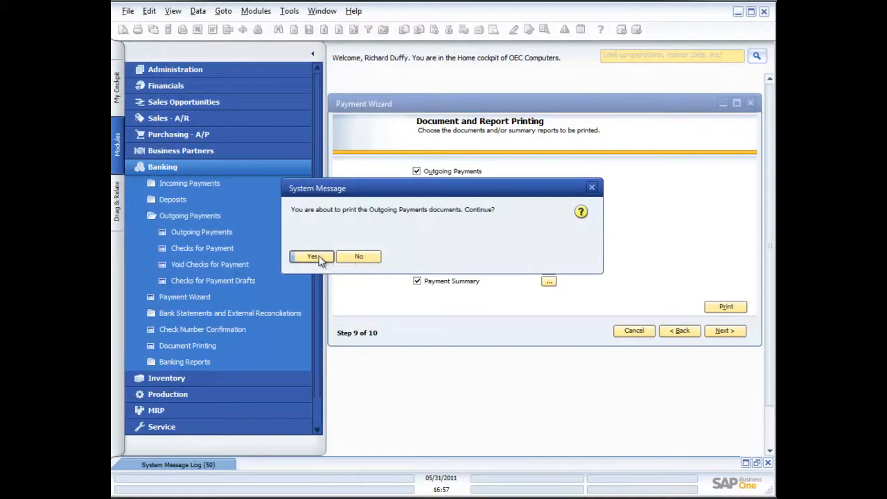
left_click(359, 258)
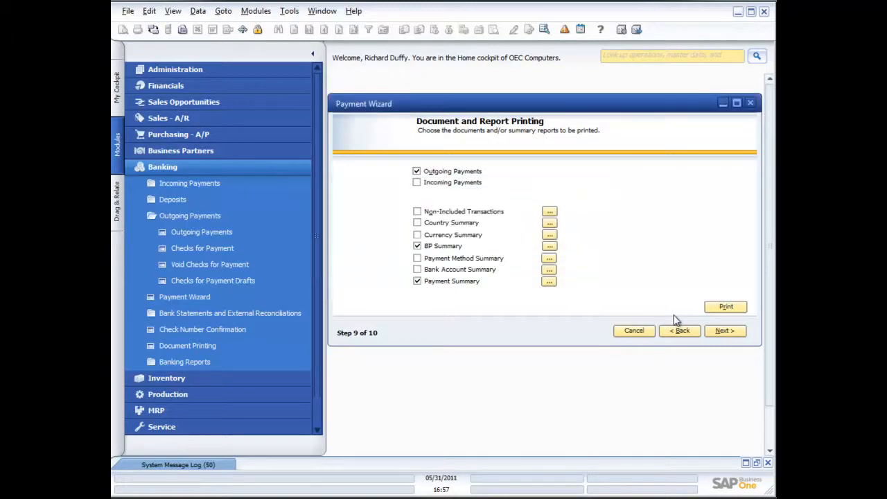
left_click(725, 332)
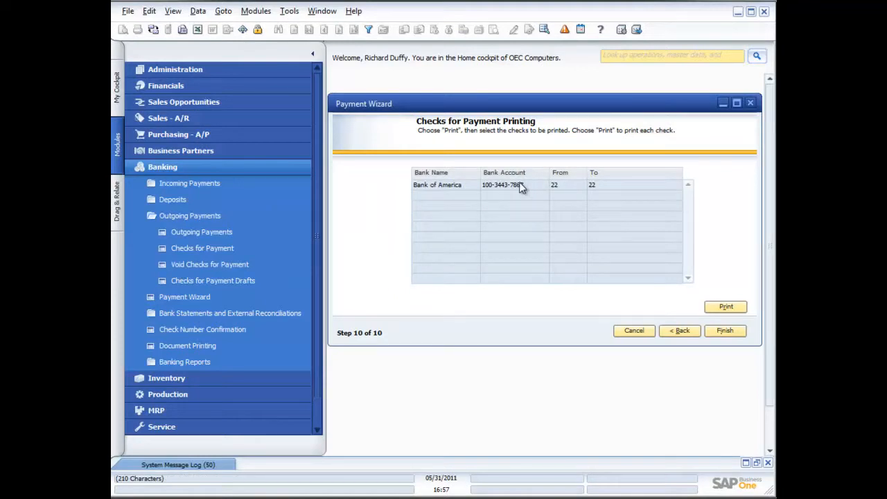
Step: Open the document printing criteria for the run's checks and set the document type to Checks for Payment
left_click(726, 308)
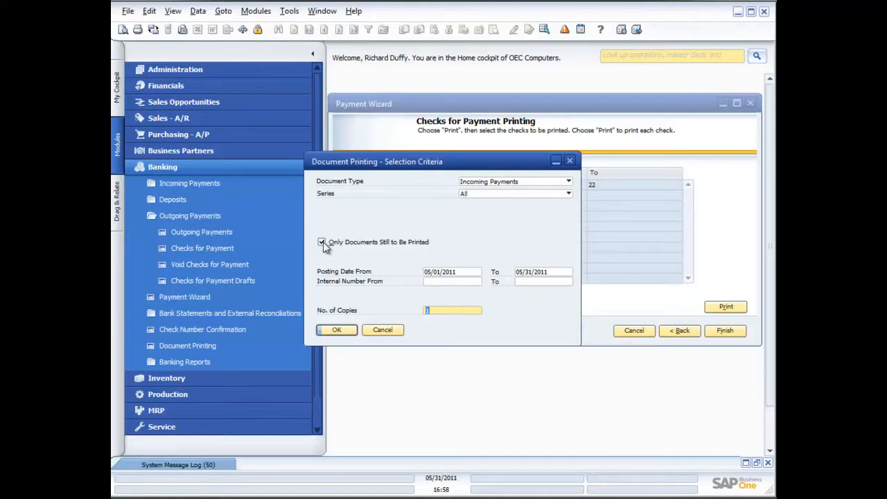
left_click(513, 181)
left_click(510, 388)
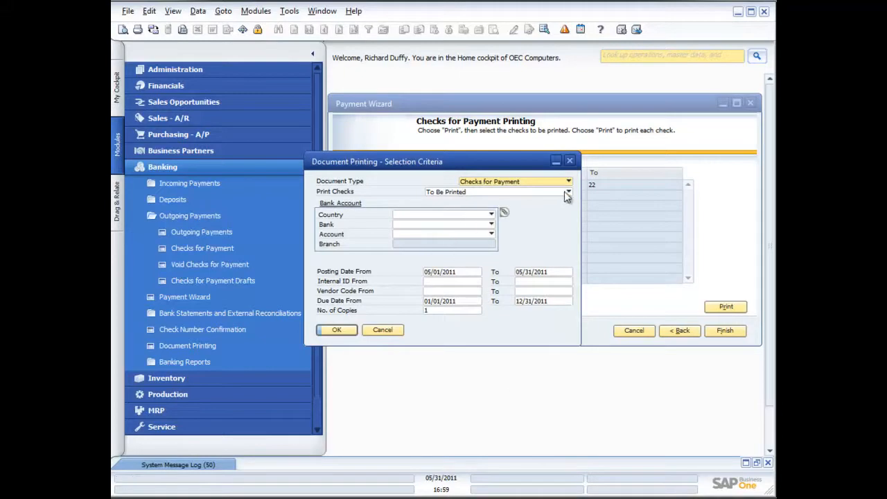
Step: Set the bank account criteria to USA, Bank of America and its main-branch account, and list the checks still unprinted
left_click(491, 215)
left_click(467, 236)
left_click(491, 225)
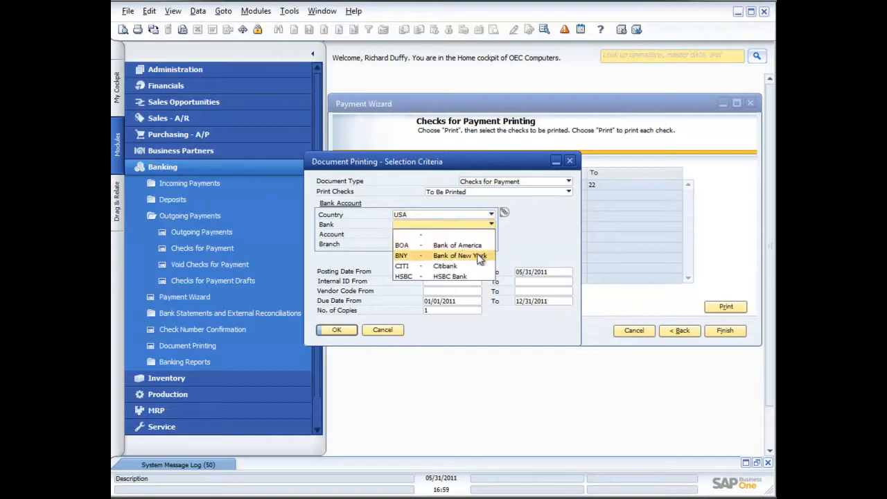
left_click(472, 245)
left_click(491, 234)
left_click(473, 245)
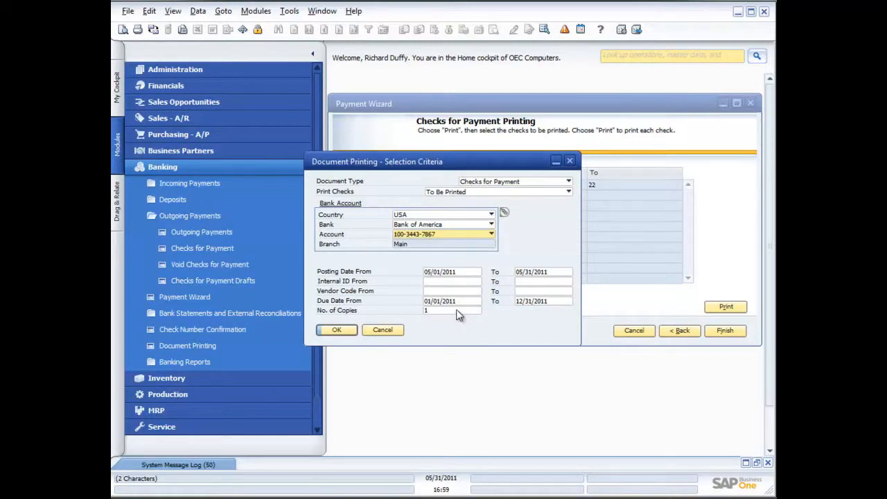
left_click(345, 330)
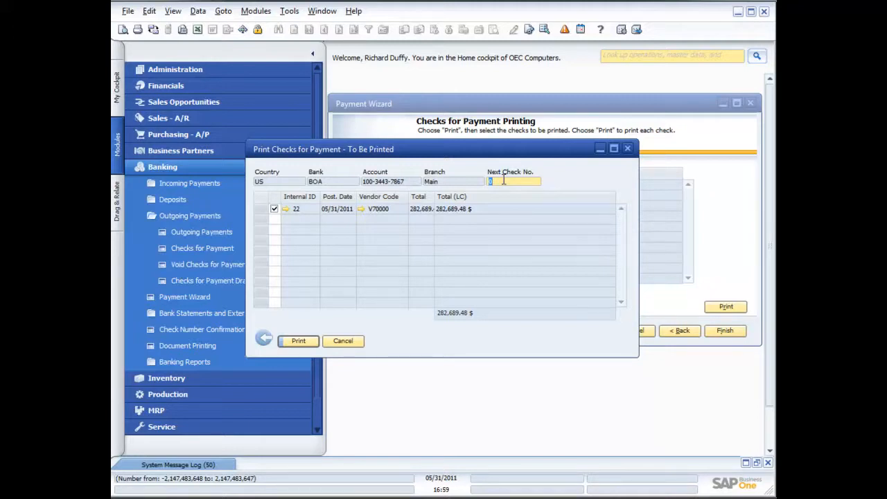
Step: Set the next check number to 223, print the check to Adobe PDF, and save it on the Desktop under the proposed file name
type("2")
type("3")
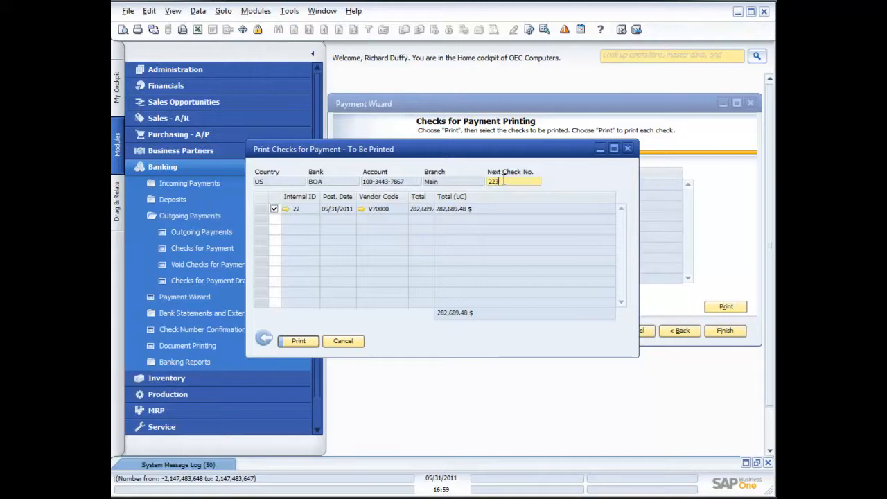
left_click(306, 343)
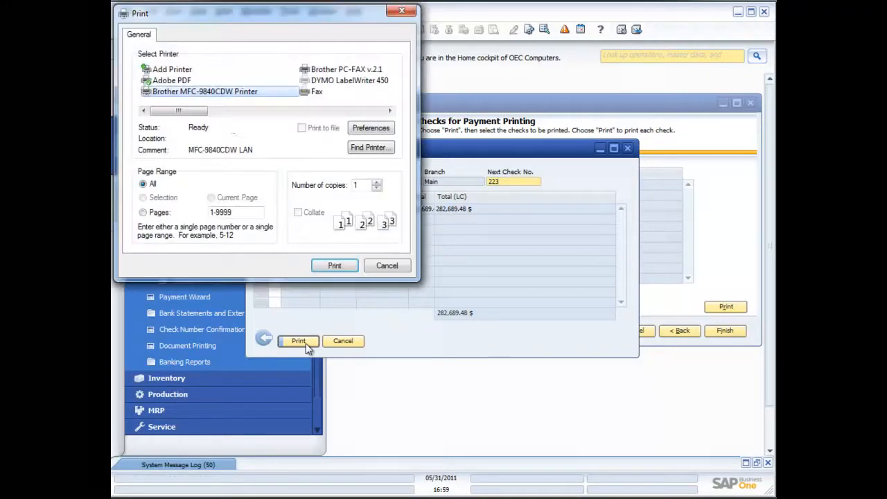
left_click(206, 81)
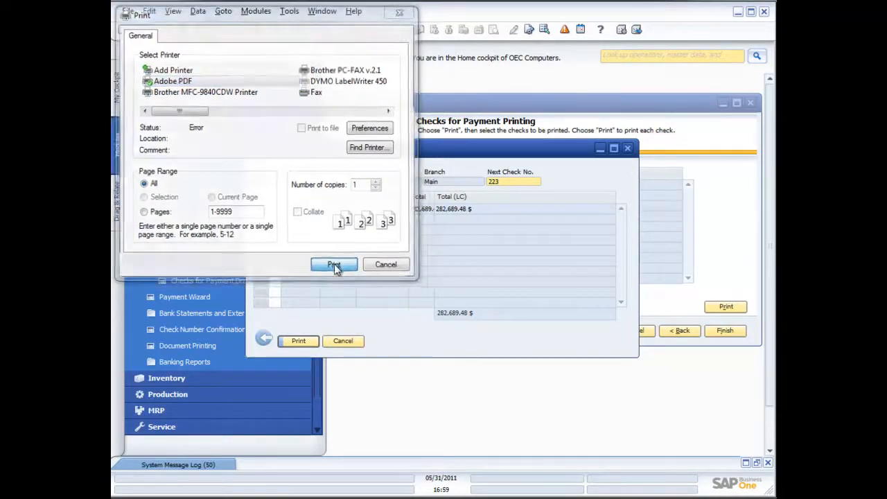
left_click(334, 266)
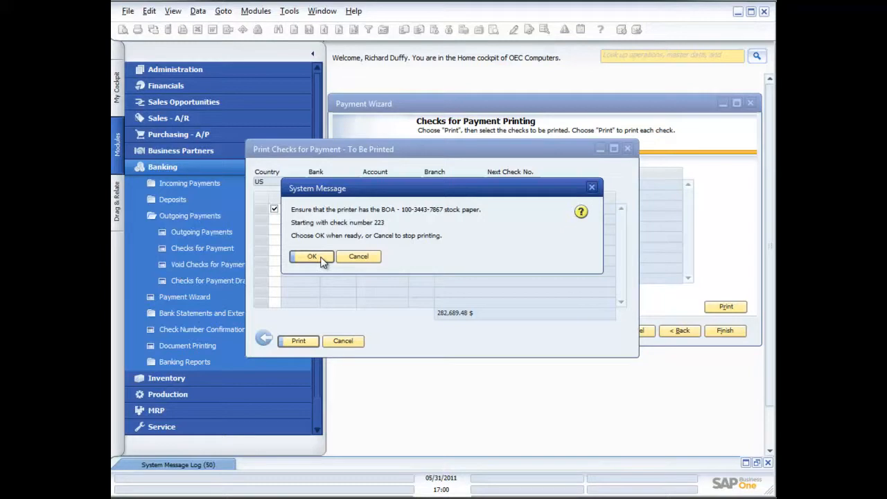
left_click(313, 256)
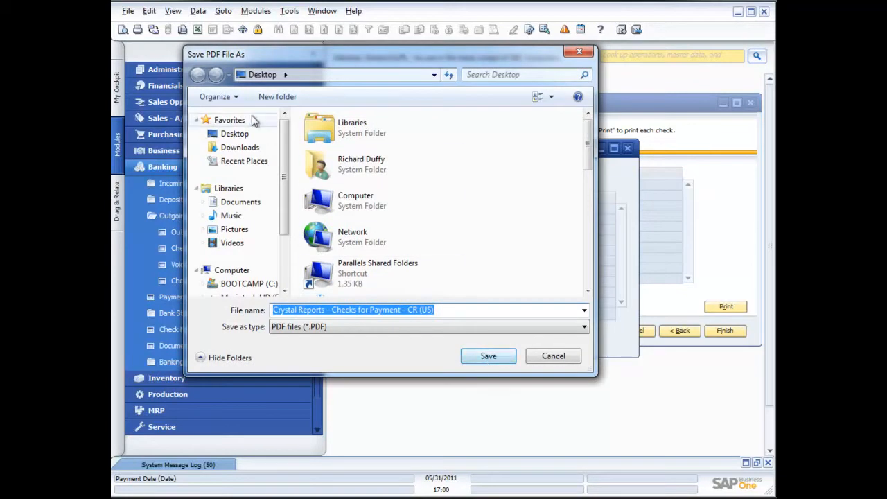
left_click(487, 356)
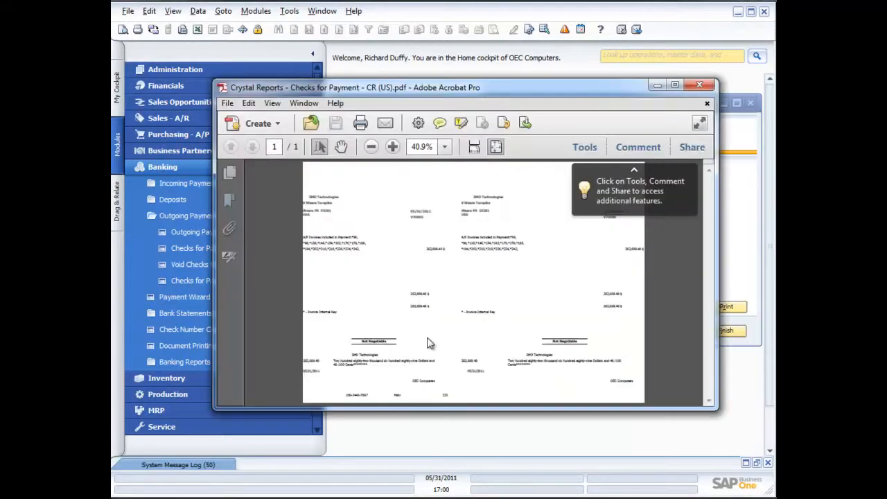
Step: Examine the printed check PDF at 100% zoom, including the remittance stub, amount in words and check number, and close it
left_click_drag(554, 90, 536, 55)
left_click_drag(662, 374, 679, 463)
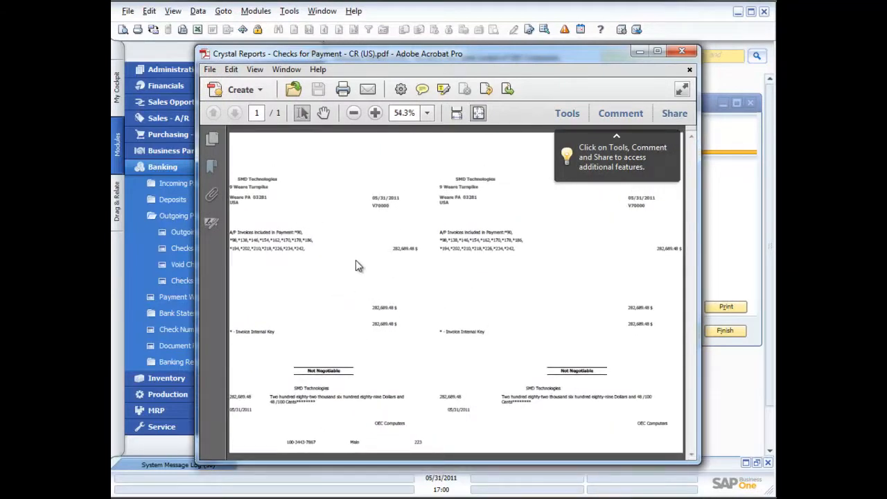
left_click(375, 113)
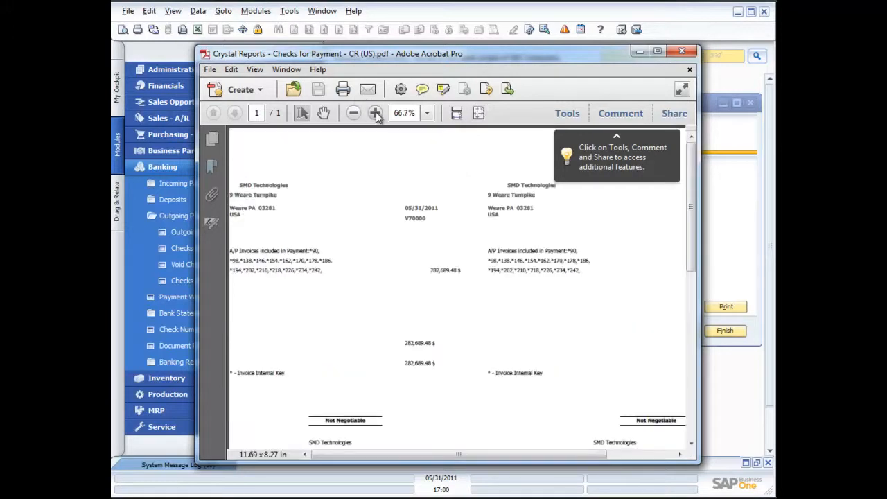
left_click(375, 113)
left_click(375, 113)
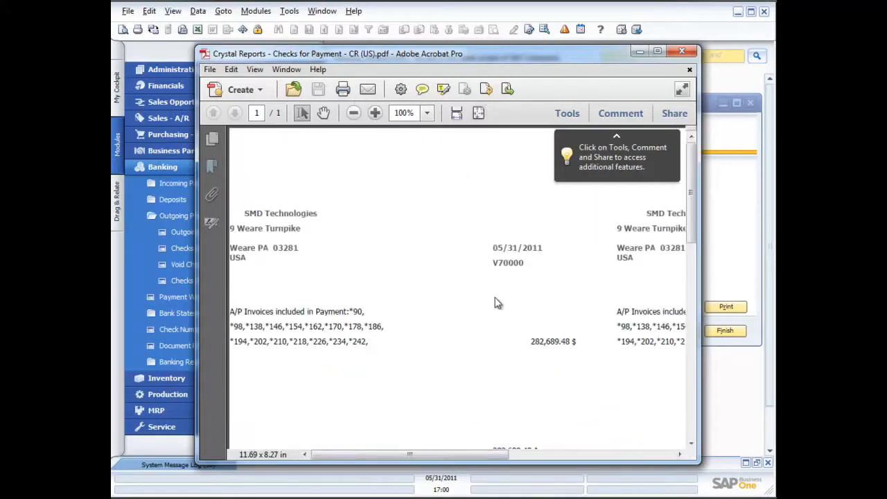
left_click_drag(693, 226, 691, 434)
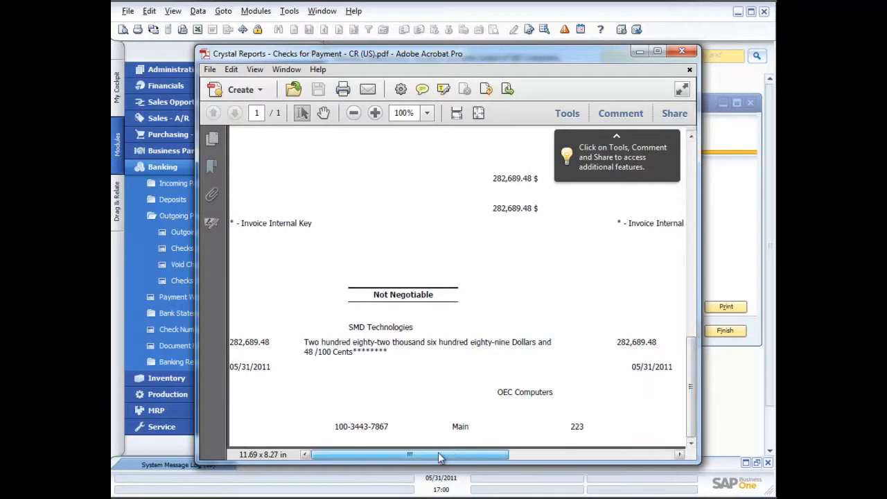
left_click_drag(419, 459, 633, 452)
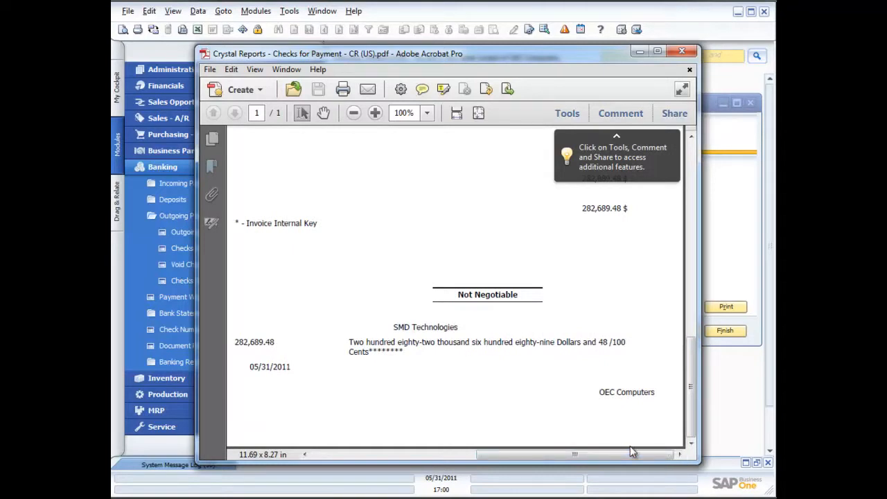
left_click(368, 454)
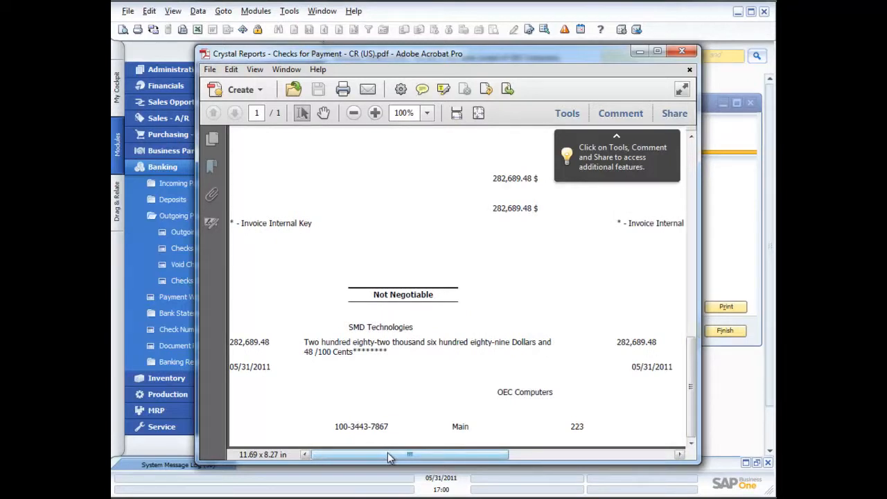
left_click(683, 53)
Step: Set the printed check's status to Confirmed, update the check number confirmation, and close the Payment Wizard
left_click(318, 176)
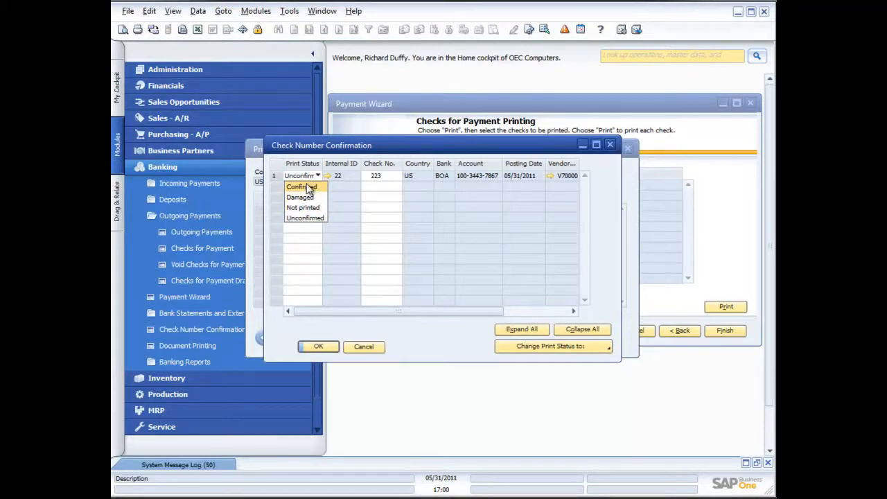
left_click(308, 188)
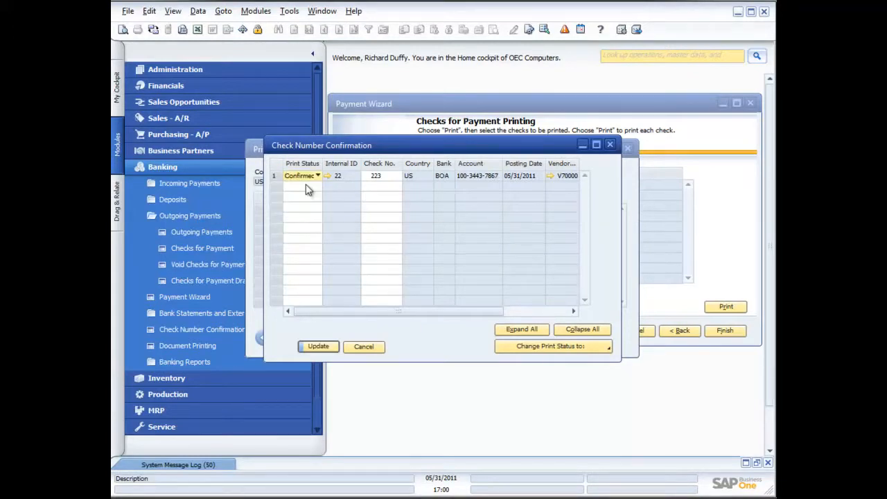
left_click(606, 347)
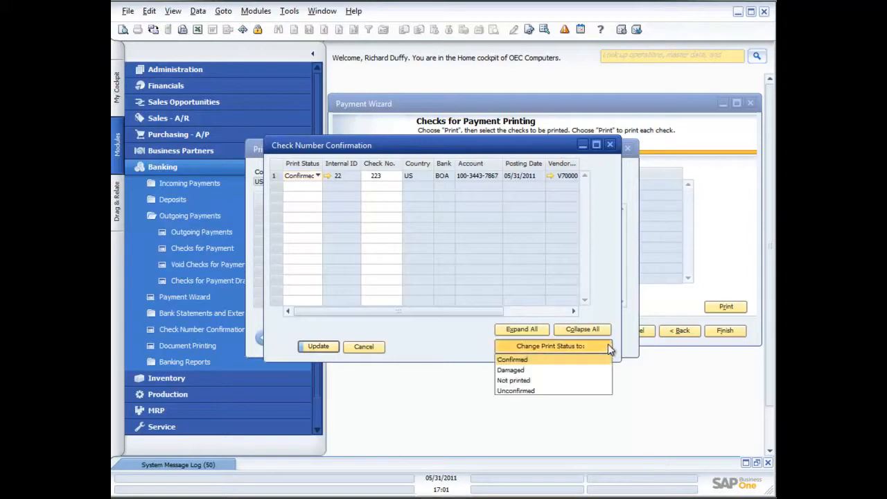
left_click(534, 360)
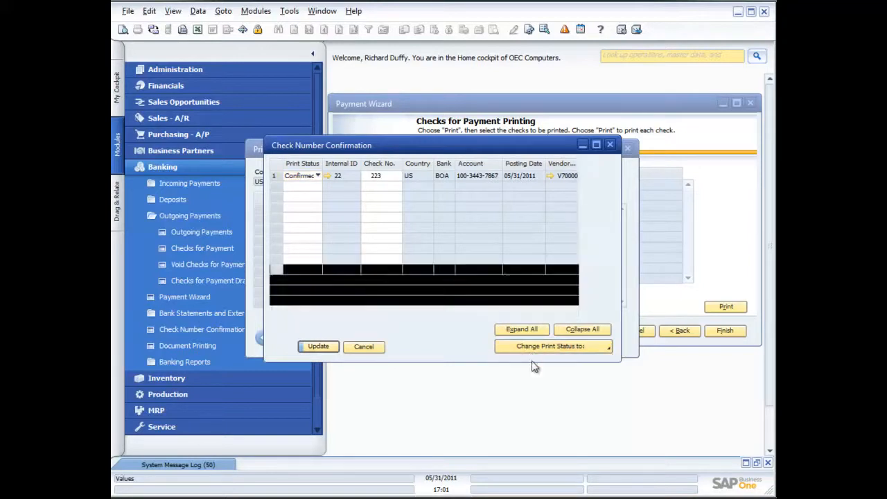
left_click(320, 348)
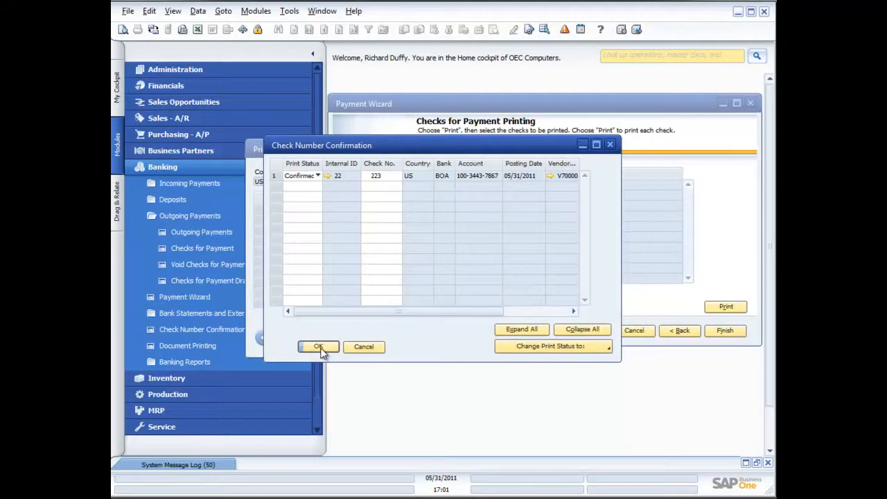
left_click(336, 331)
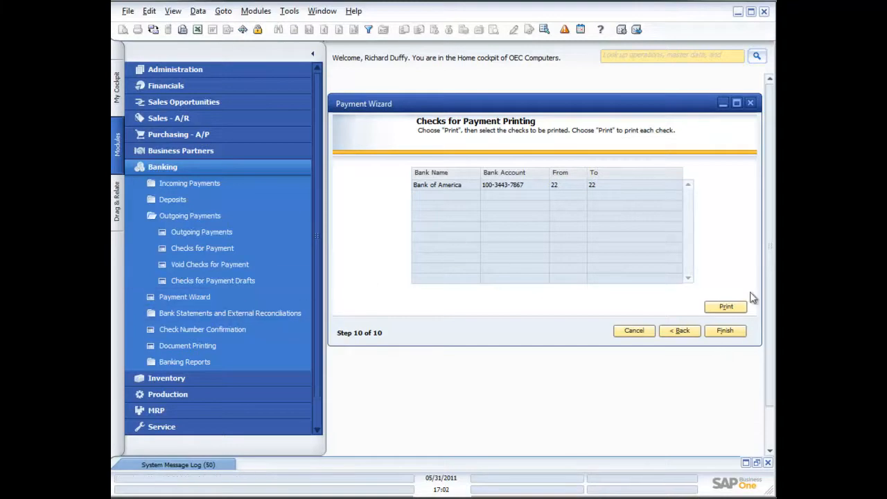
left_click(750, 103)
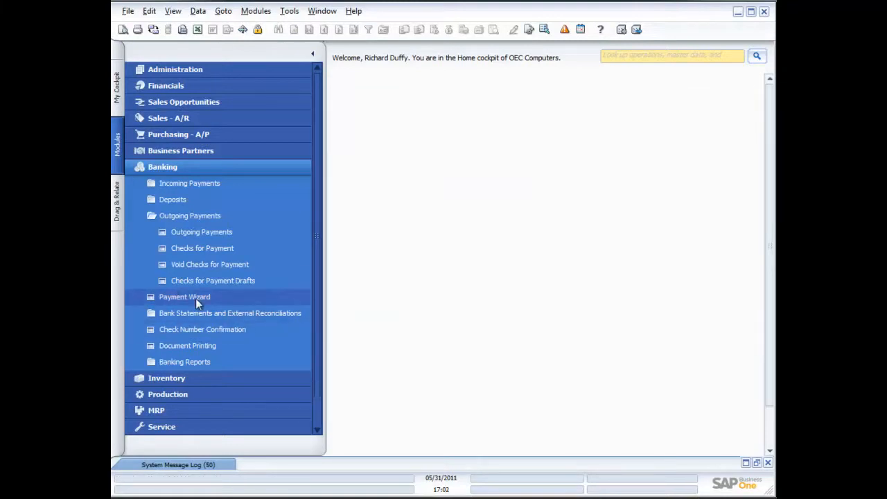
Step: Open a manual external bank reconciliation and choose the Cash at Bank - Checking (HO, USA, GA) account
left_click(192, 315)
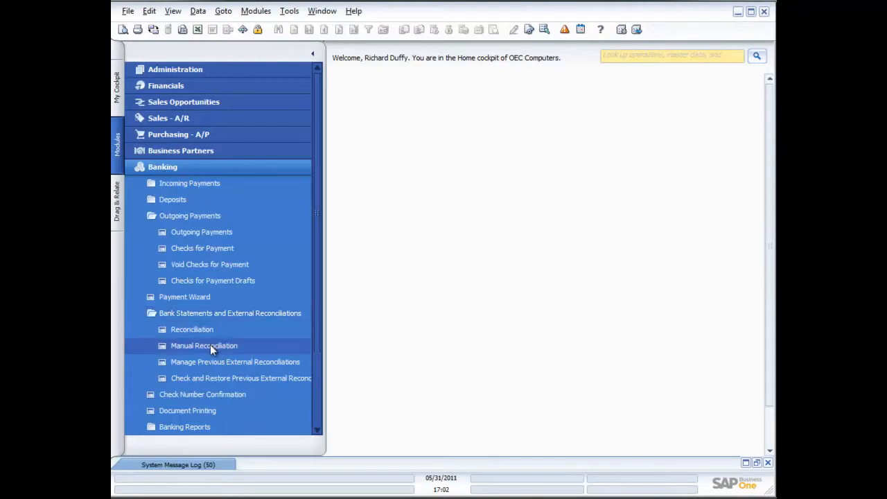
left_click(210, 345)
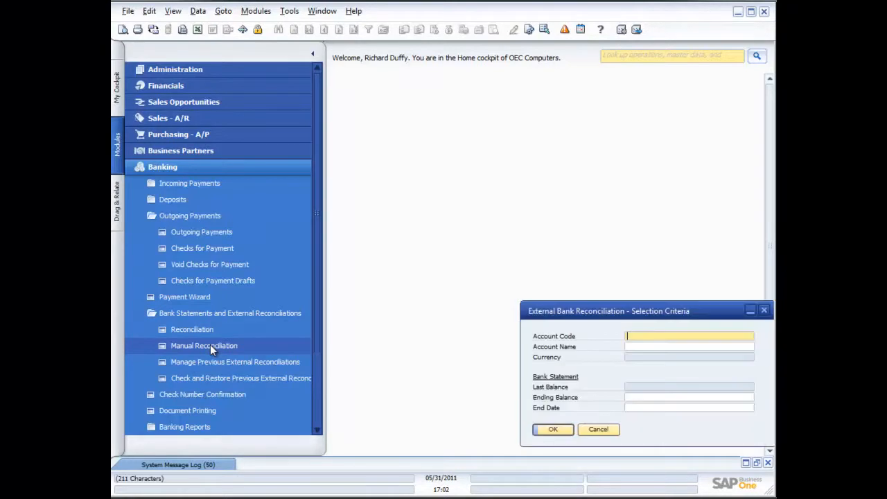
left_click_drag(683, 316, 567, 184)
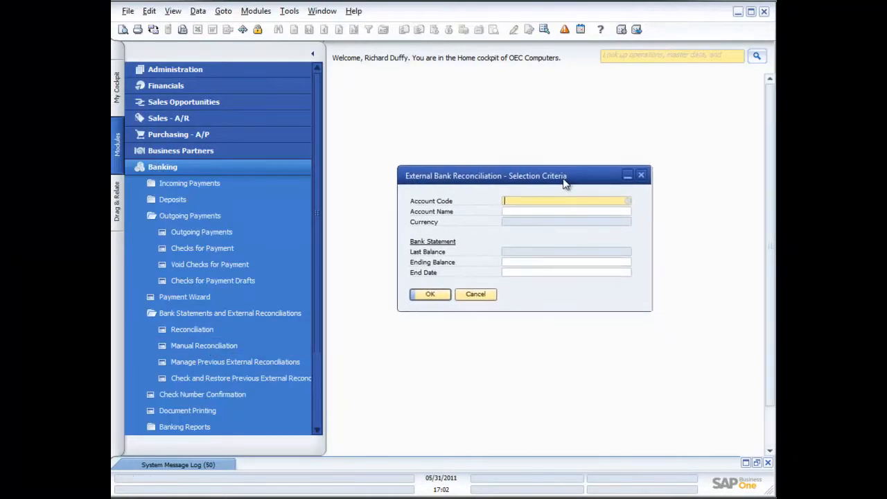
left_click(630, 199)
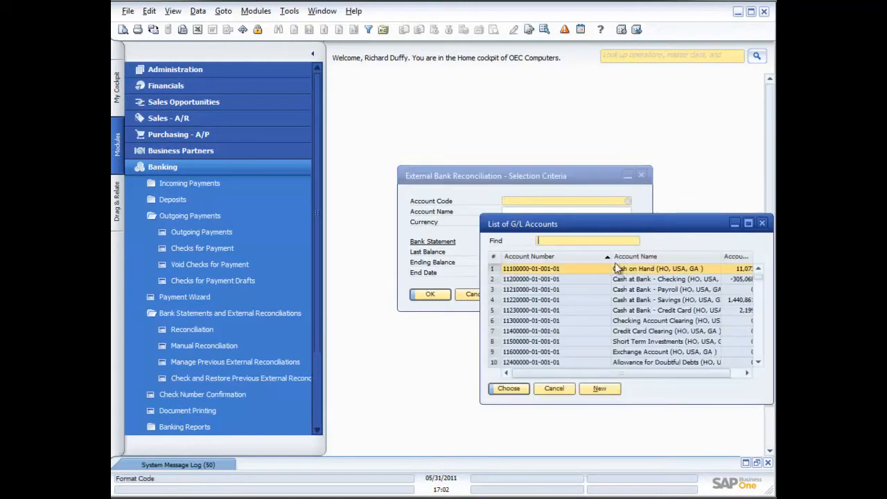
double_click(640, 279)
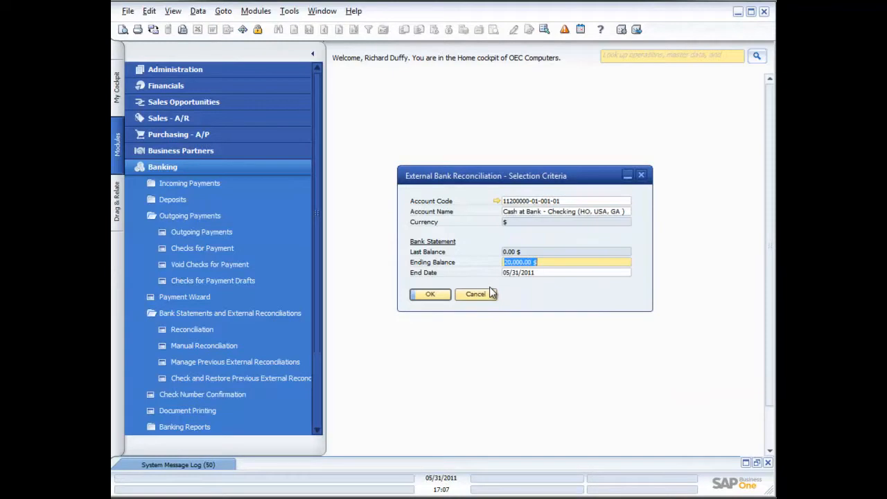
Step: Set the bank statement's ending balance to 25184.50 and open the reconciliation bank statement
type("25184.50")
key("Tab")
left_click(430, 294)
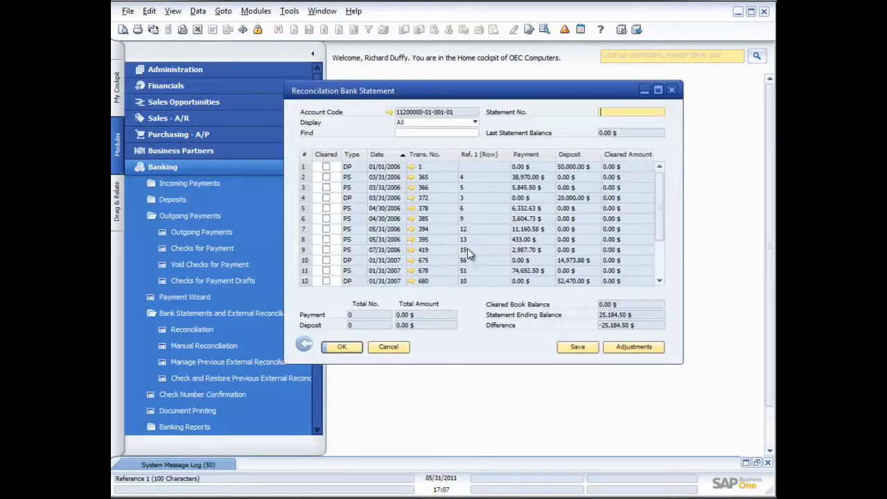
Step: Mark the first four bank statement transactions, 1, 365, 366 and 372, as cleared
left_click(326, 167)
left_click(327, 178)
left_click(327, 188)
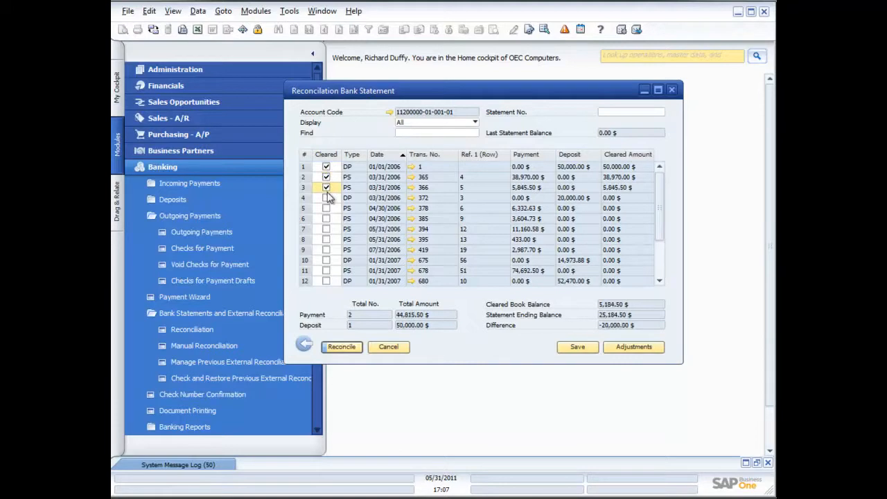
left_click(326, 199)
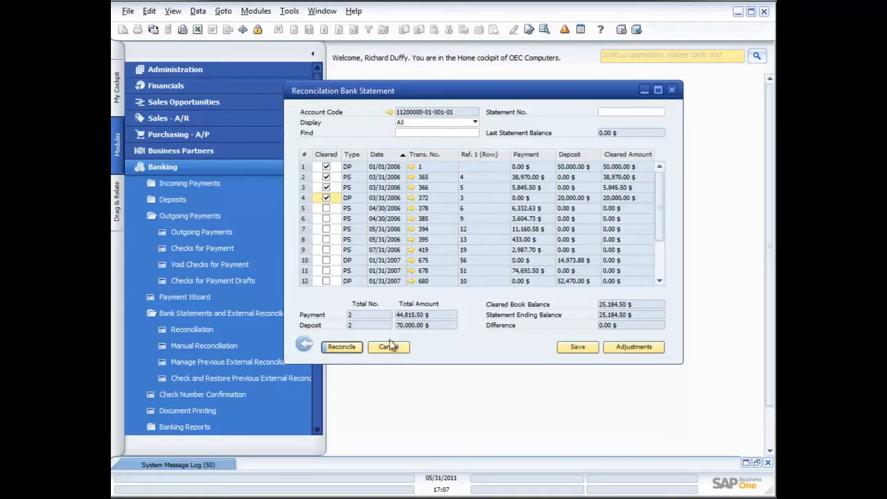
Step: Decline reconciling without a statement number, set the statement number to 258, and reconcile the cleared transactions
left_click(344, 350)
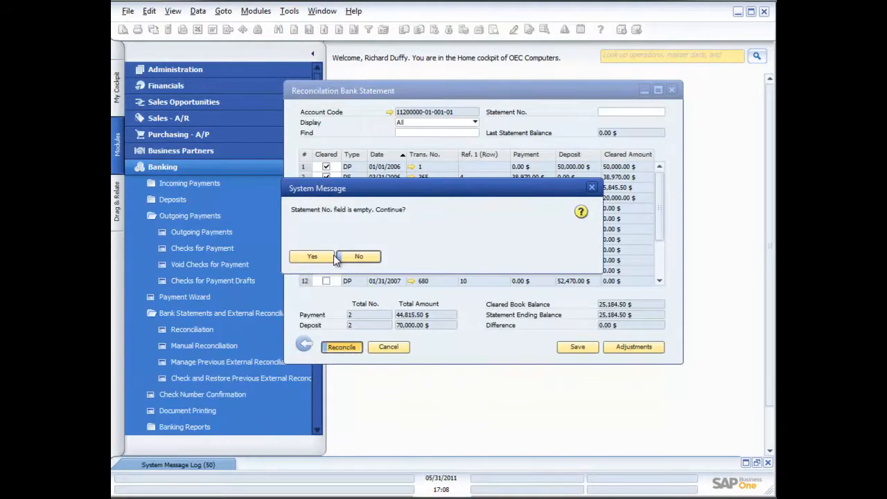
left_click(359, 257)
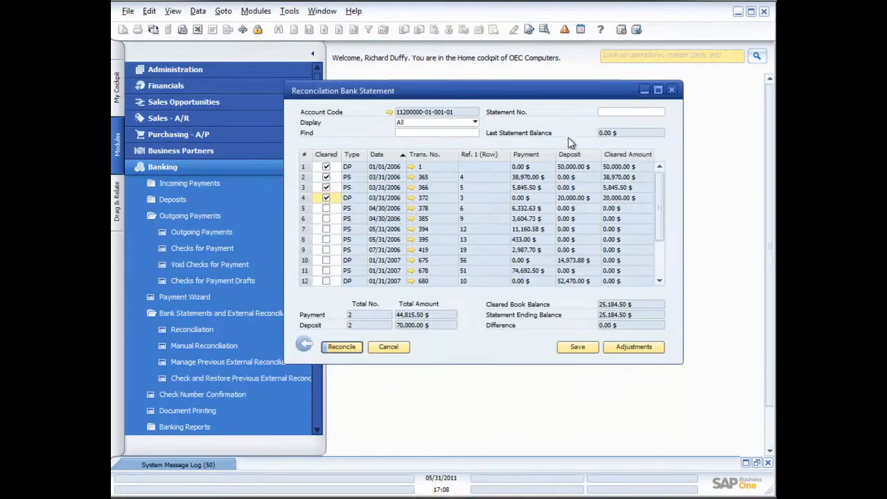
left_click(634, 111)
type("258")
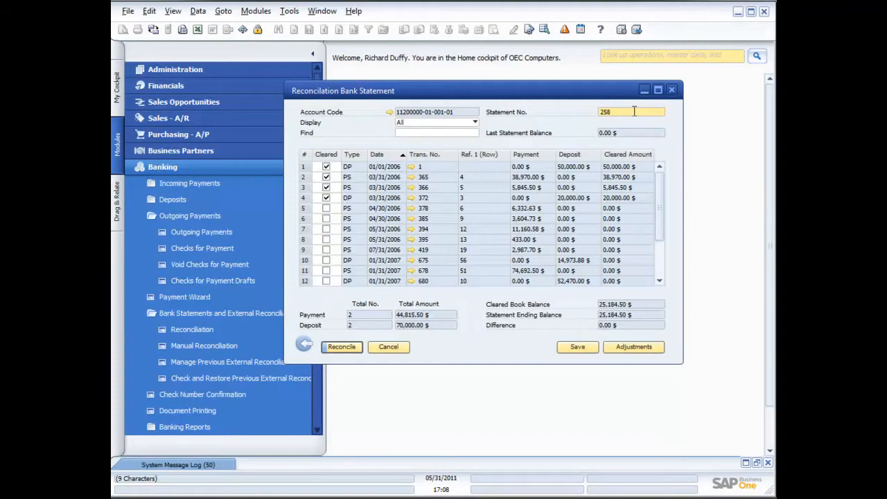
left_click(352, 348)
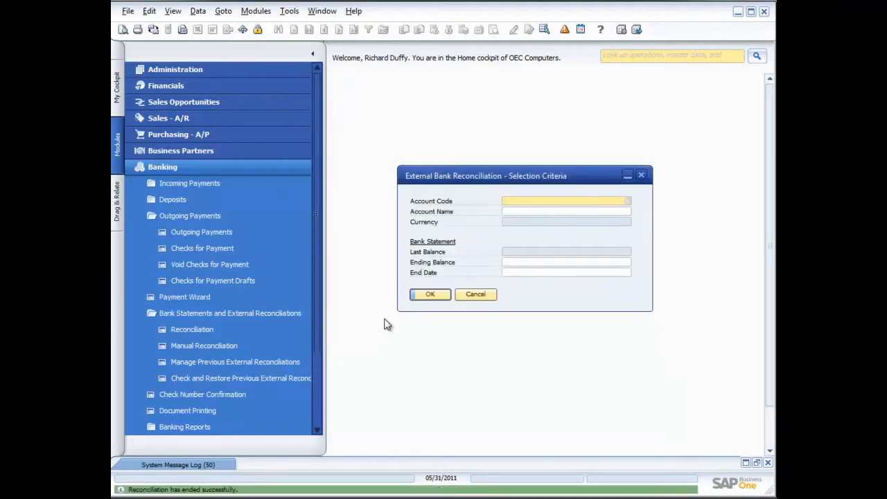